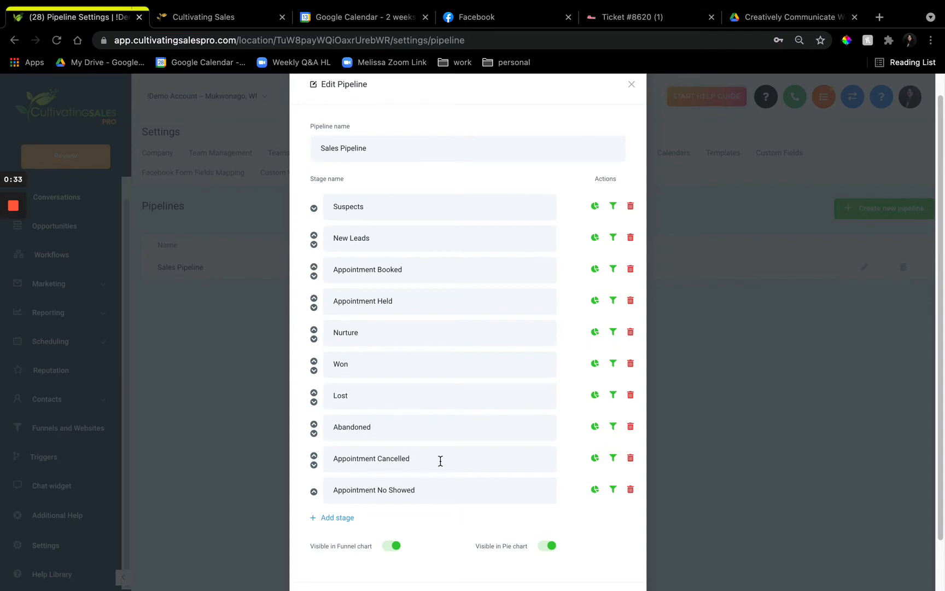
pyautogui.scroll(-2, 407, 466)
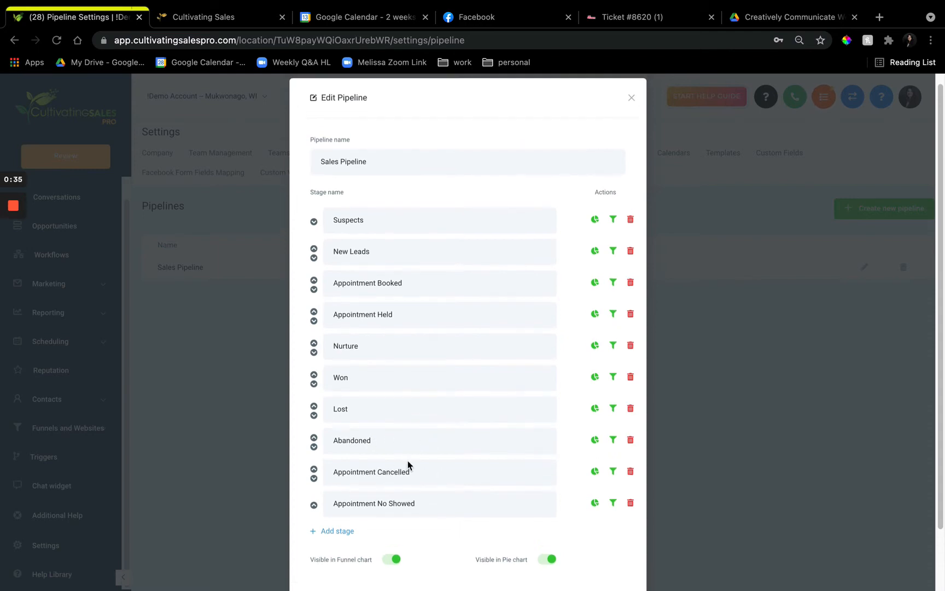
pyautogui.scroll(2, 434, 443)
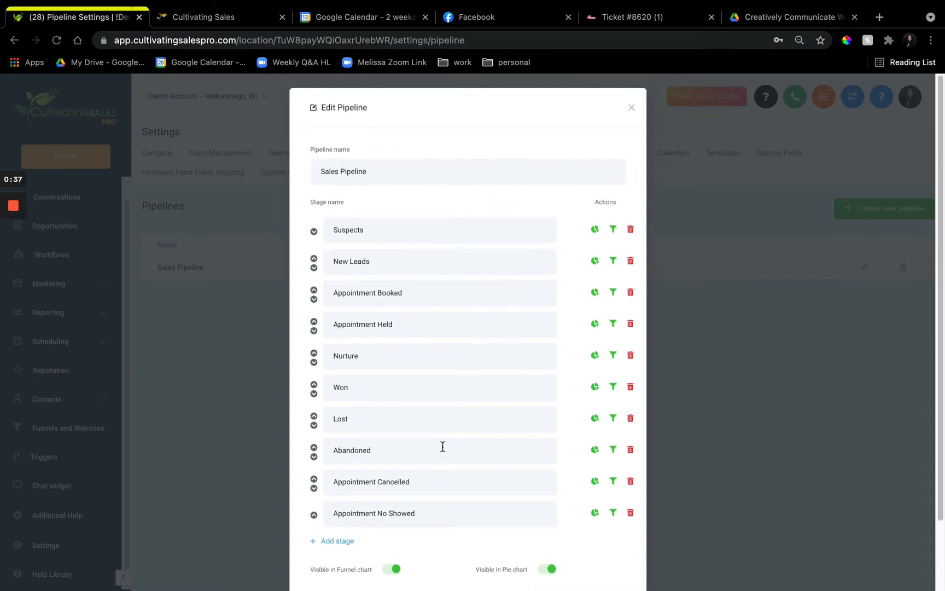
pyautogui.scroll(-1, 413, 427)
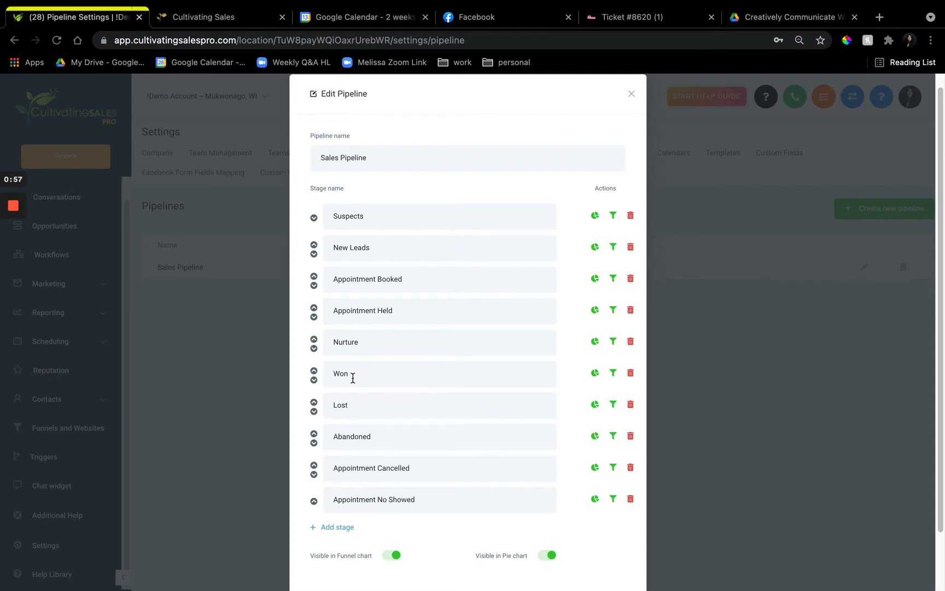
pyautogui.scroll(-1, 407, 441)
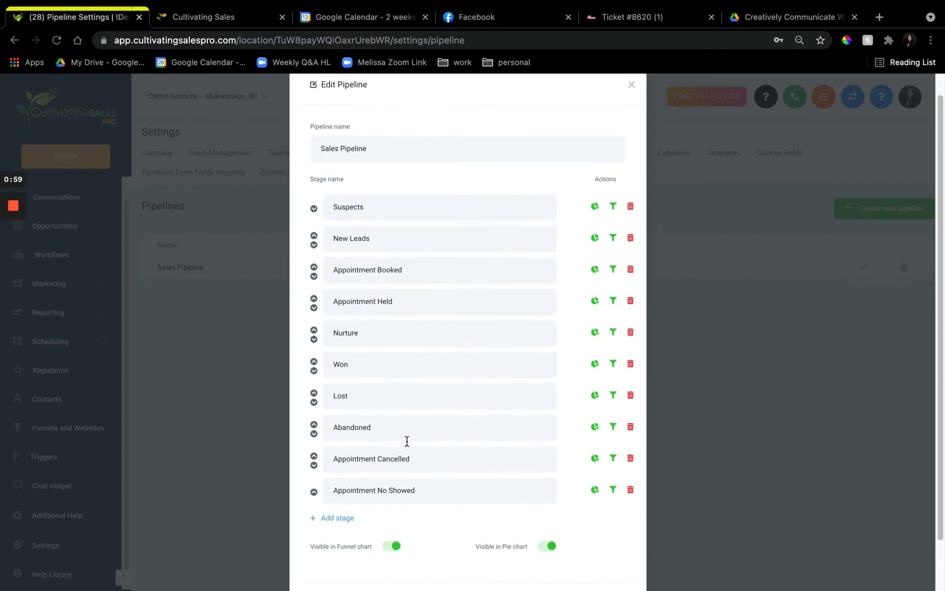
pyautogui.scroll(1, 408, 442)
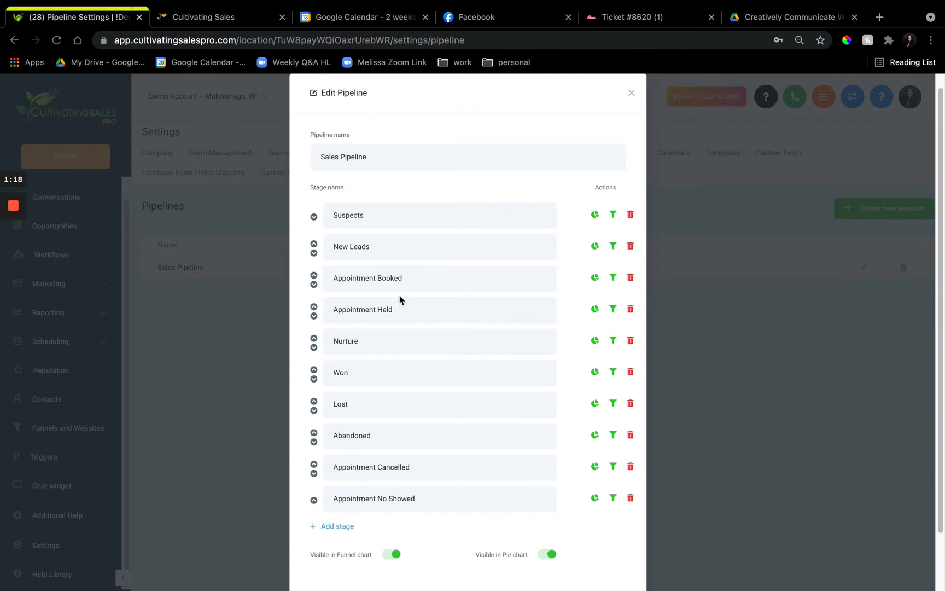
# Add a new stage named Form Completed at the end of the Sales Pipeline
pyautogui.click(342, 526)
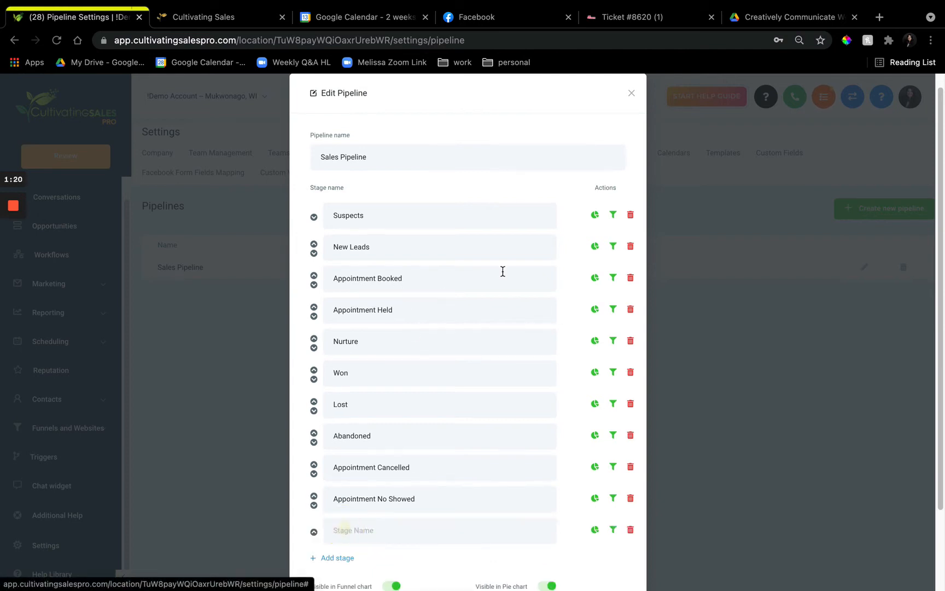
pyautogui.click(405, 524)
pyautogui.write('Fo')
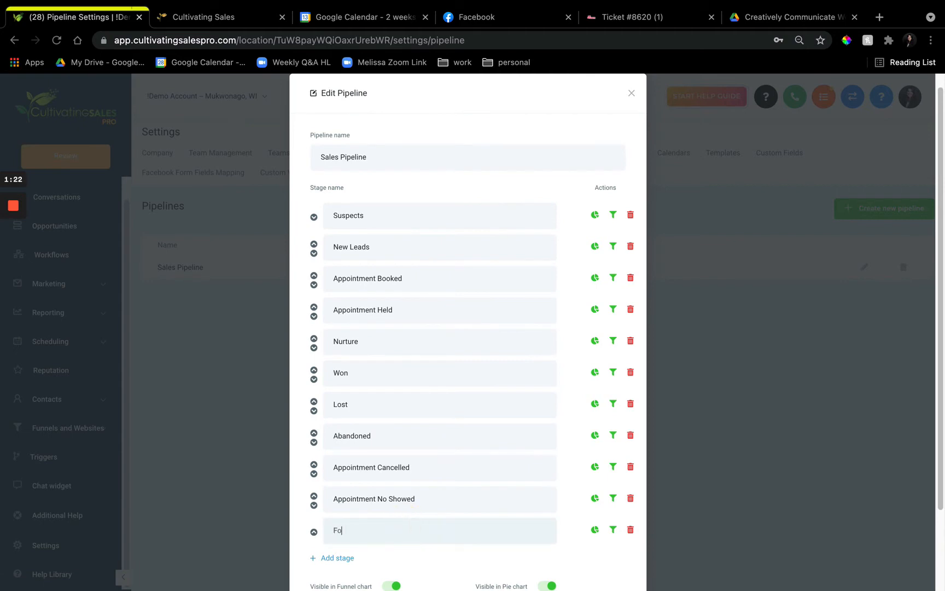
pyautogui.write('rm Completed')
# Move the Form Completed stage up to sit between Won and Lost, and save the pipeline
pyautogui.click(313, 532)
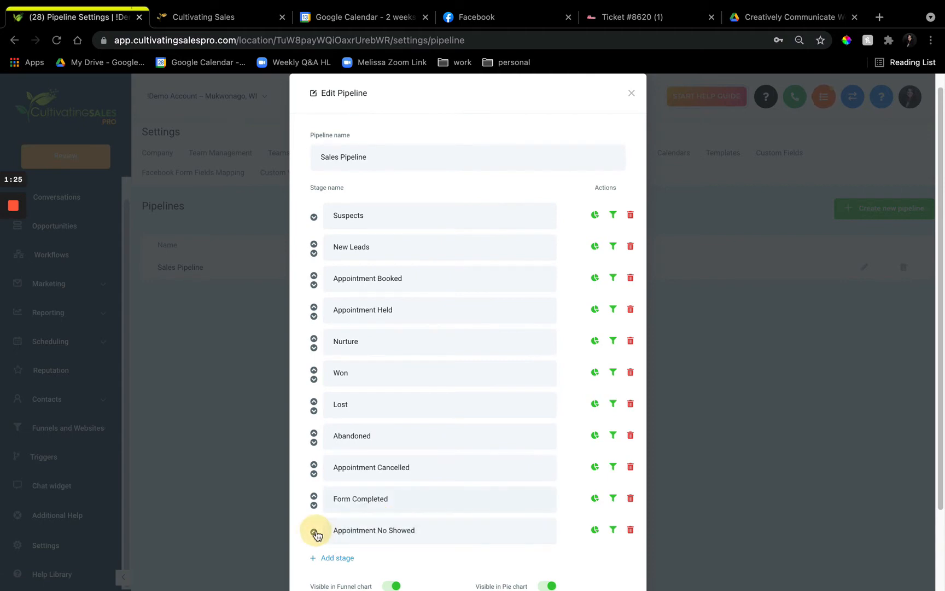
pyautogui.click(315, 496)
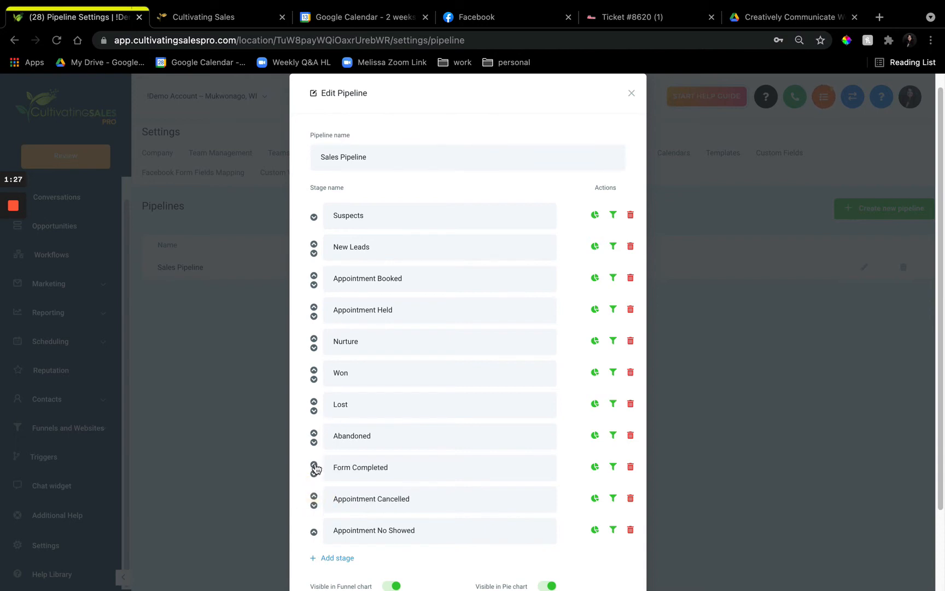
pyautogui.click(314, 463)
pyautogui.click(315, 432)
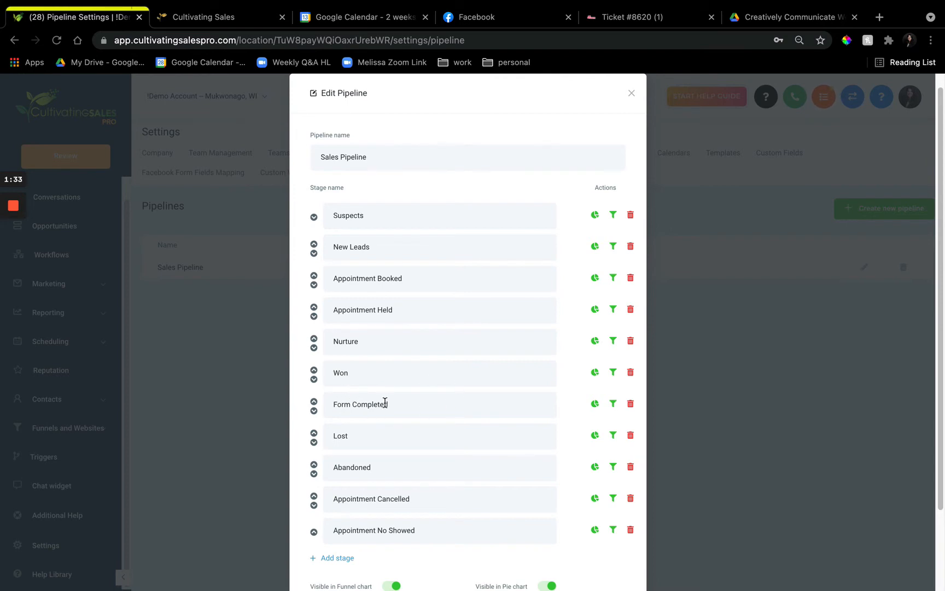
pyautogui.scroll(-2, 389, 416)
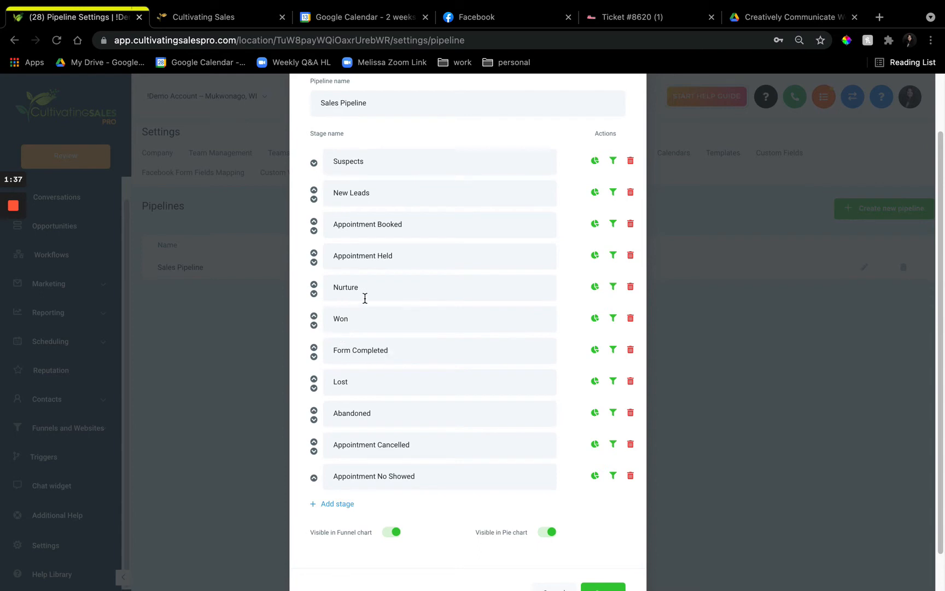
pyautogui.scroll(-2, 541, 470)
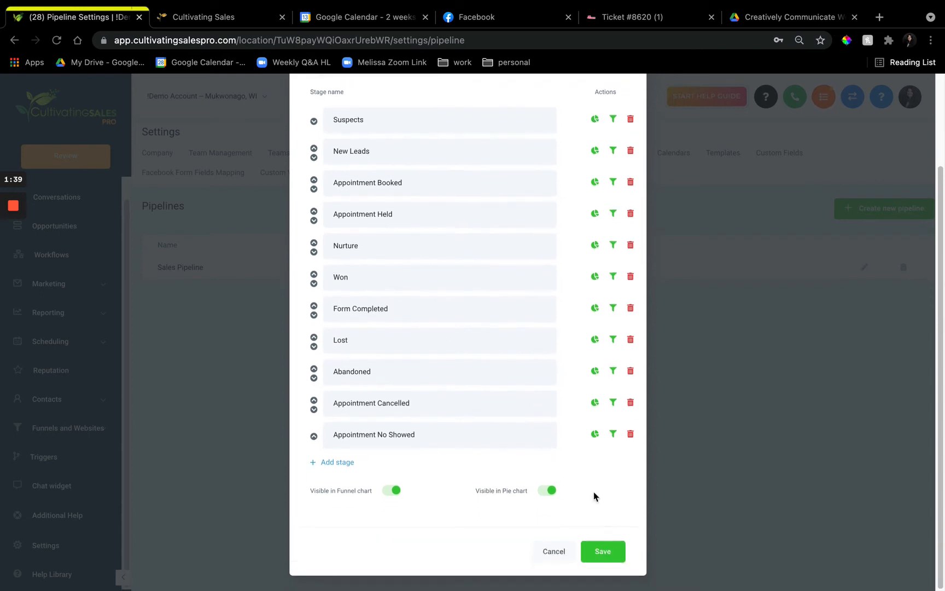
pyautogui.click(601, 553)
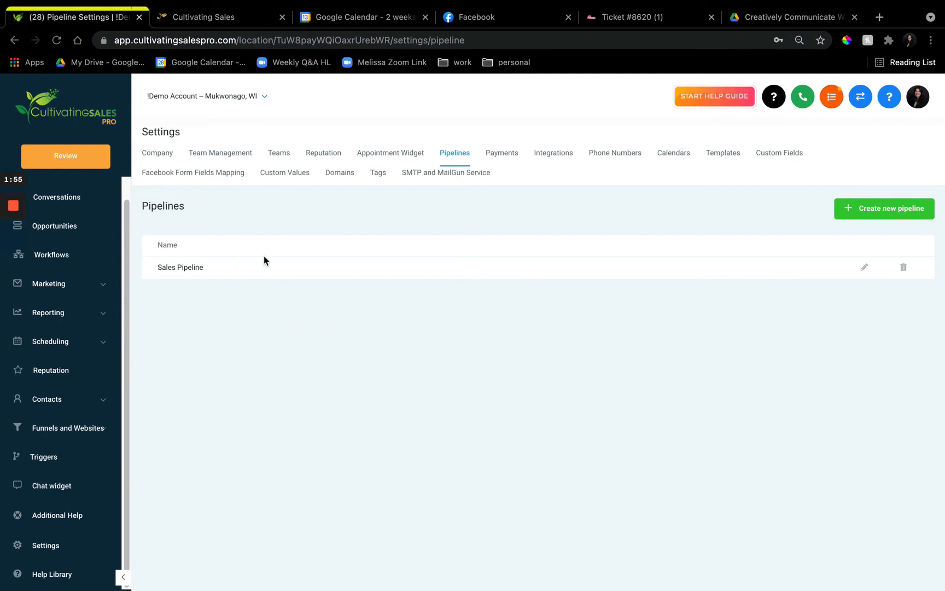
# Create a new workflow using the Start from scratch template
pyautogui.scroll(1, 85, 287)
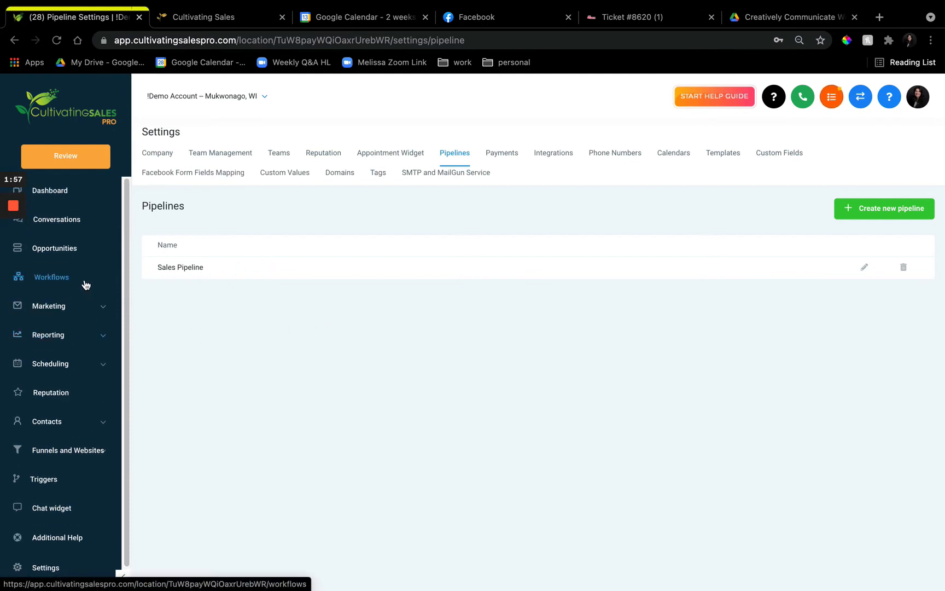
pyautogui.click(84, 283)
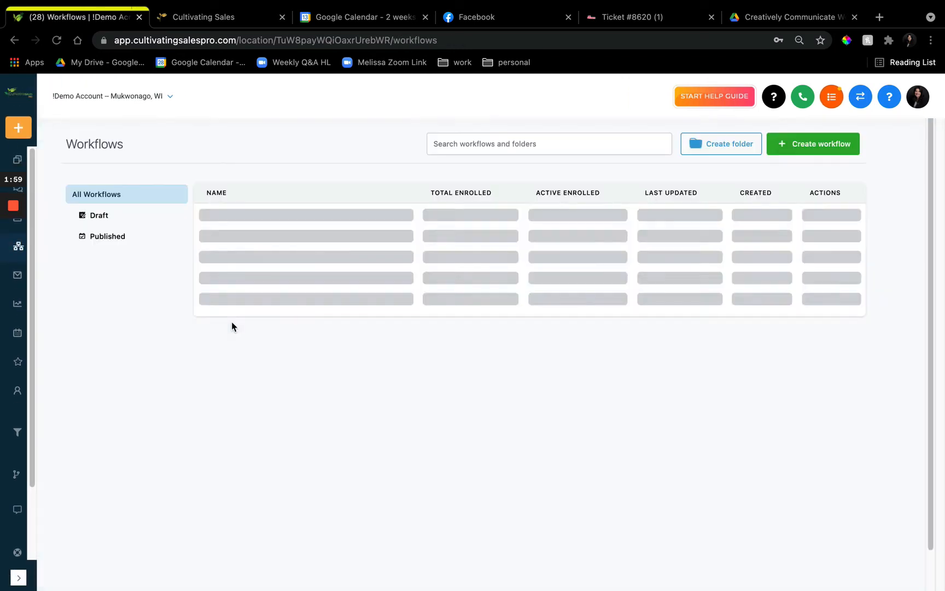
pyautogui.click(812, 145)
pyautogui.click(367, 344)
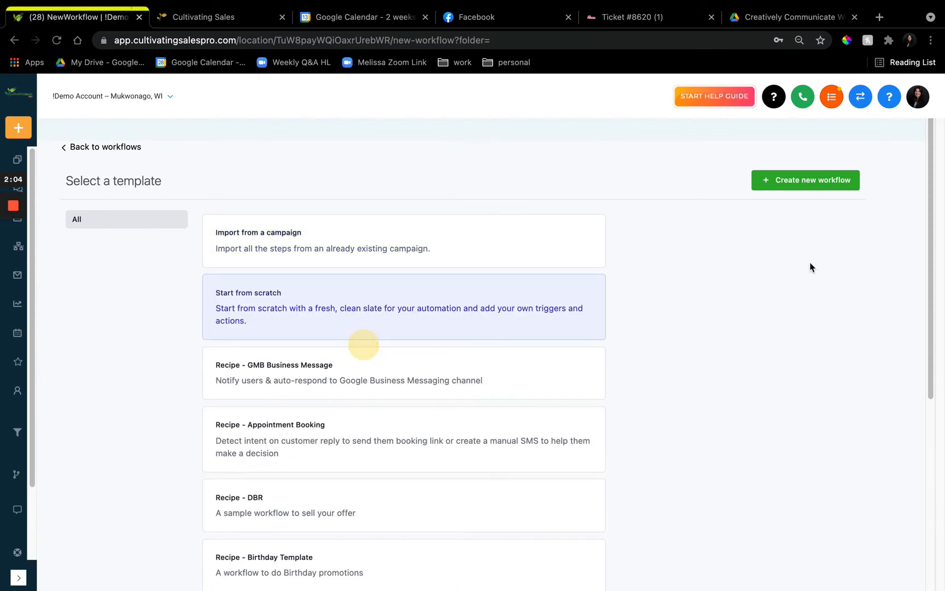
pyautogui.click(811, 180)
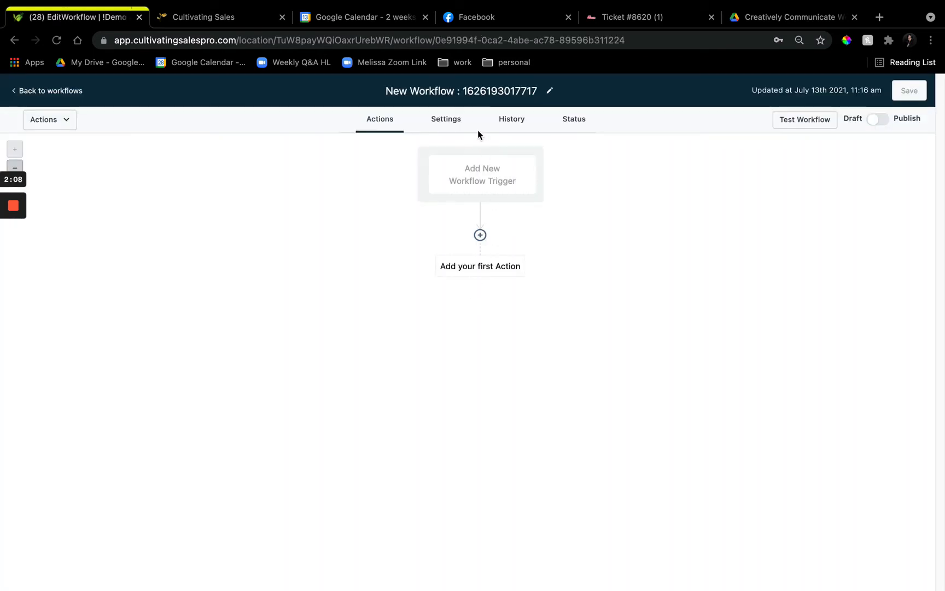
# Rename the new workflow as Stale Opportunities
pyautogui.click(478, 93)
pyautogui.doubleClick(478, 93)
pyautogui.click(478, 93)
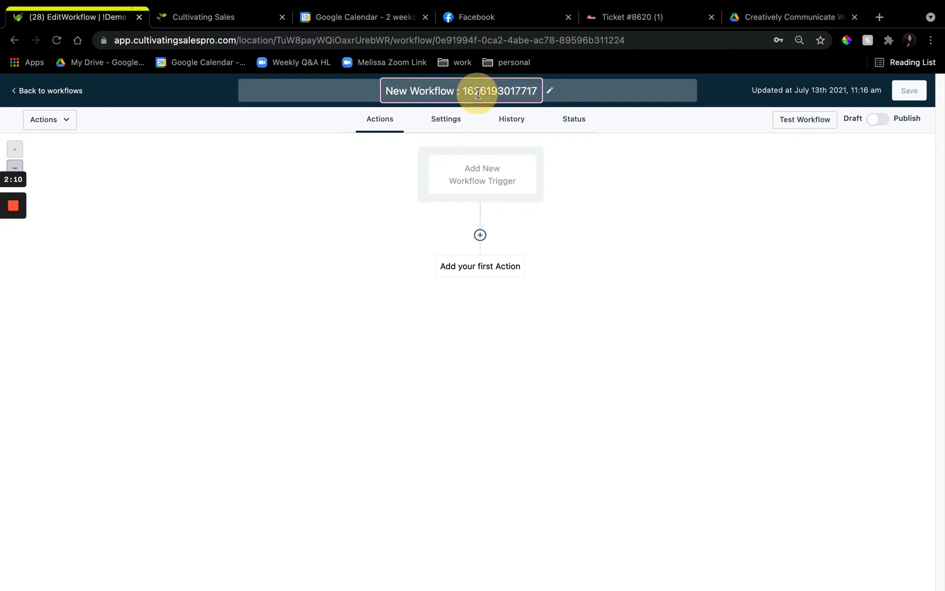
pyautogui.doubleClick(478, 93)
pyautogui.press('super+a')
pyautogui.press('BackSpace')
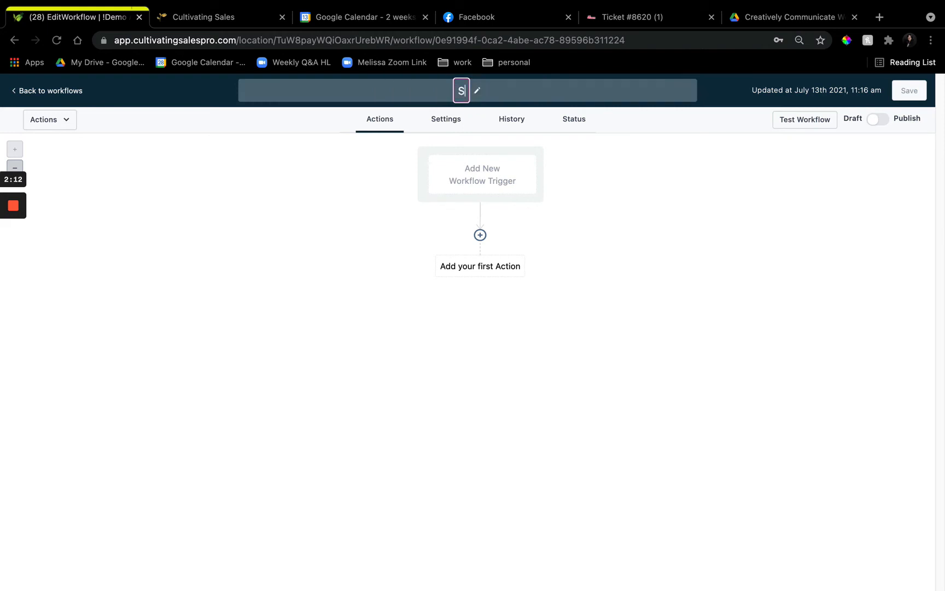
pyautogui.write('Stale Oppro')
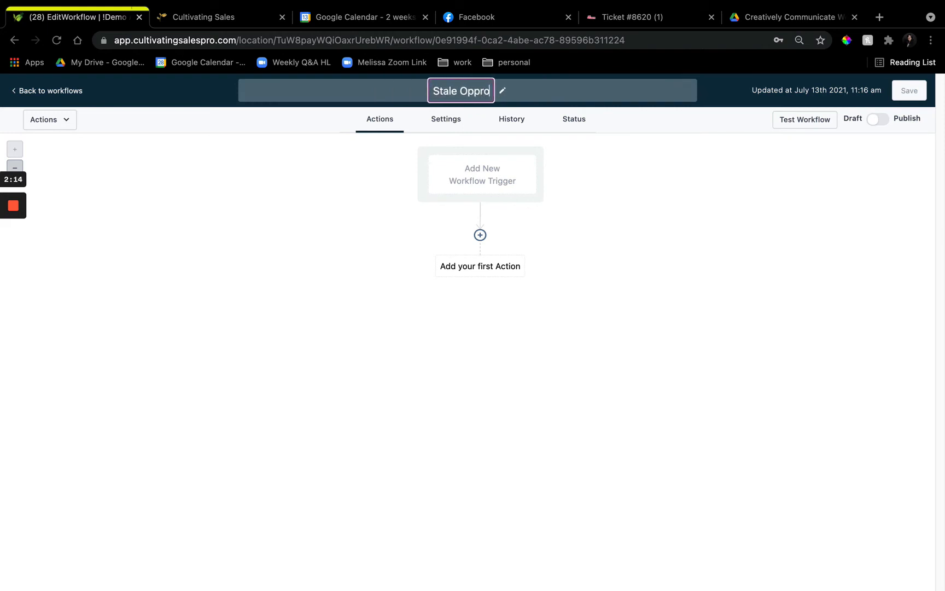
pyautogui.press('BackSpace')
pyautogui.press('BackSpace')
pyautogui.write('o')
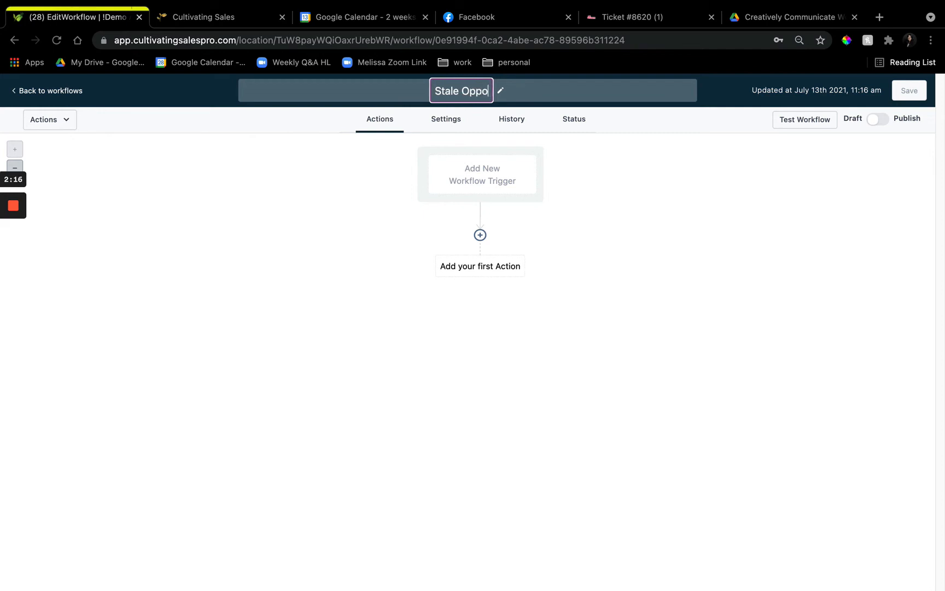
pyautogui.write('t')
pyautogui.press('BackSpace')
pyautogui.write('ro')
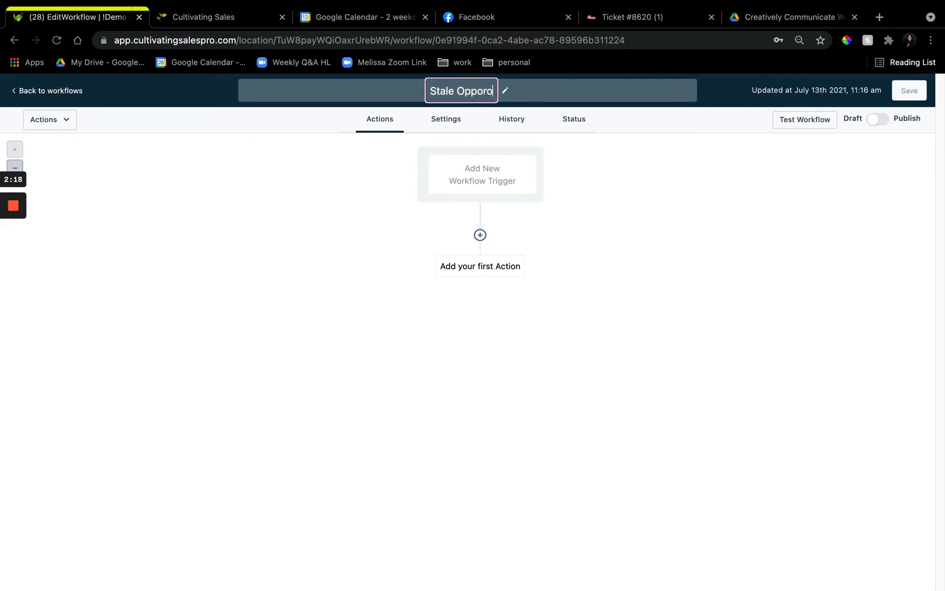
pyautogui.press('BackSpace')
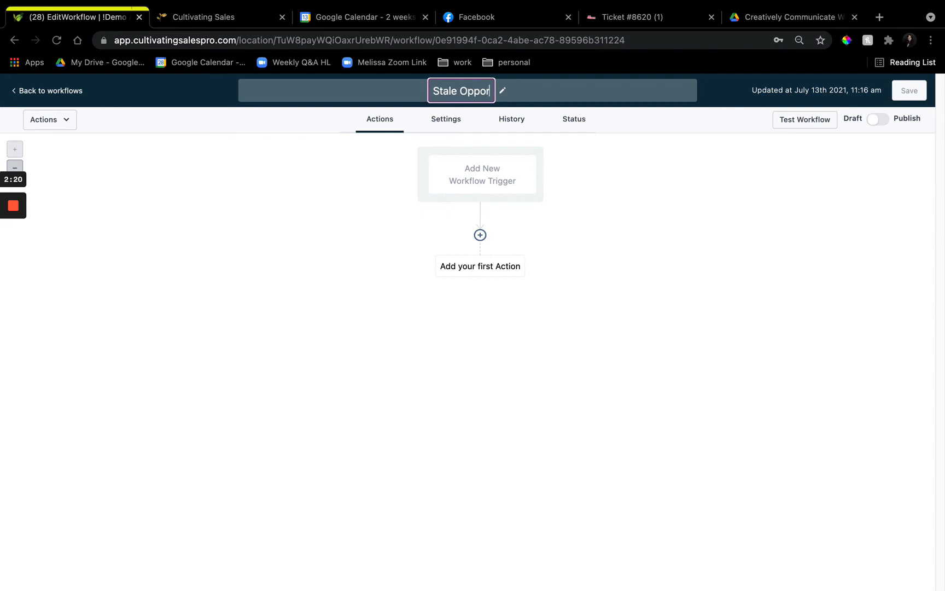
pyautogui.write('tunities')
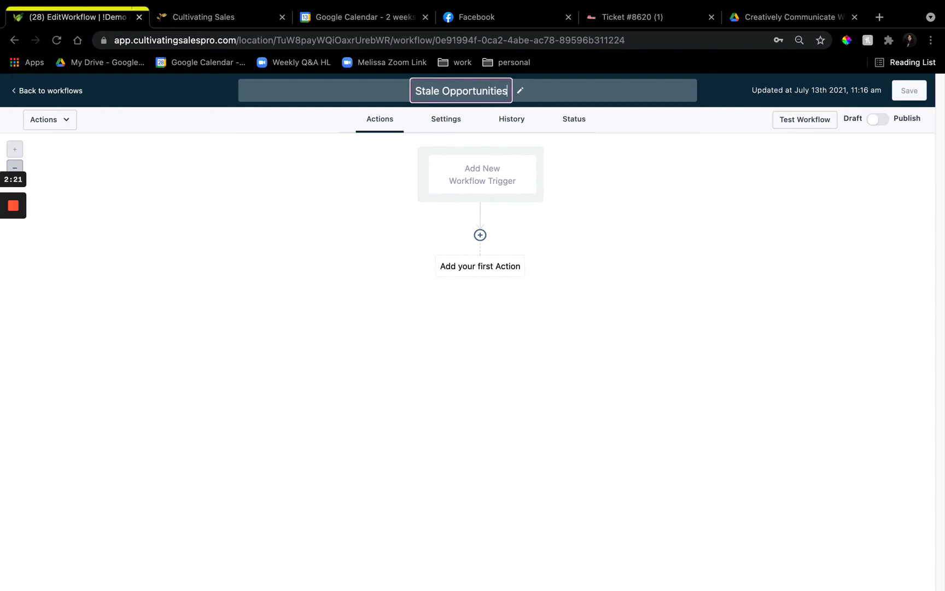
# Add a workflow trigger and choose Stale Opportunities as its trigger
pyautogui.click(490, 184)
pyautogui.click(724, 266)
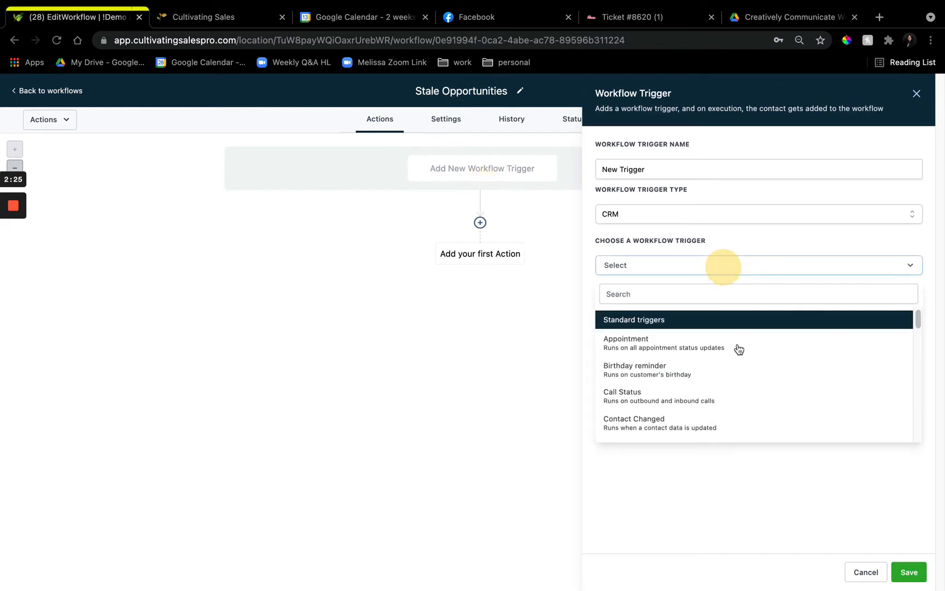
pyautogui.scroll(-10, 743, 390)
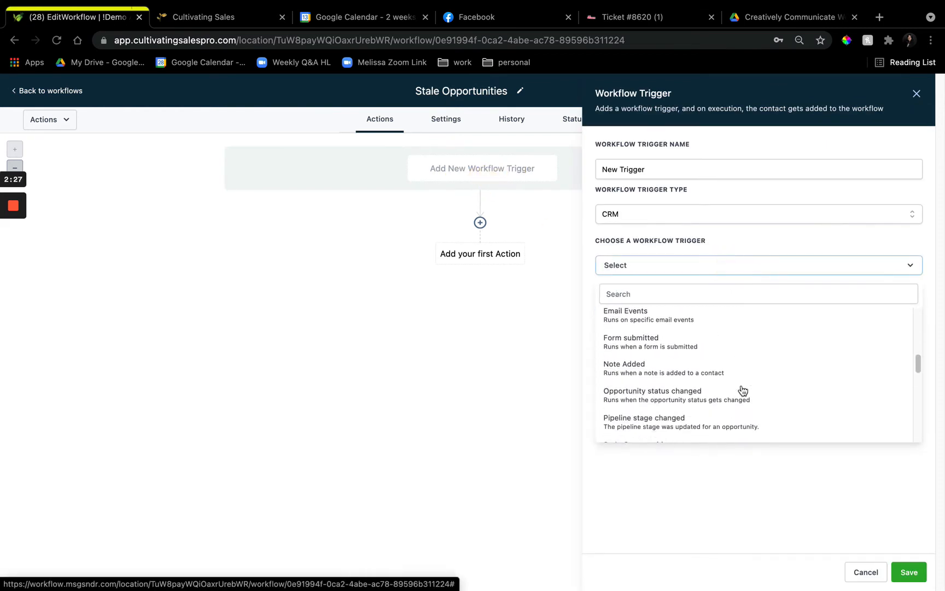
pyautogui.click(684, 411)
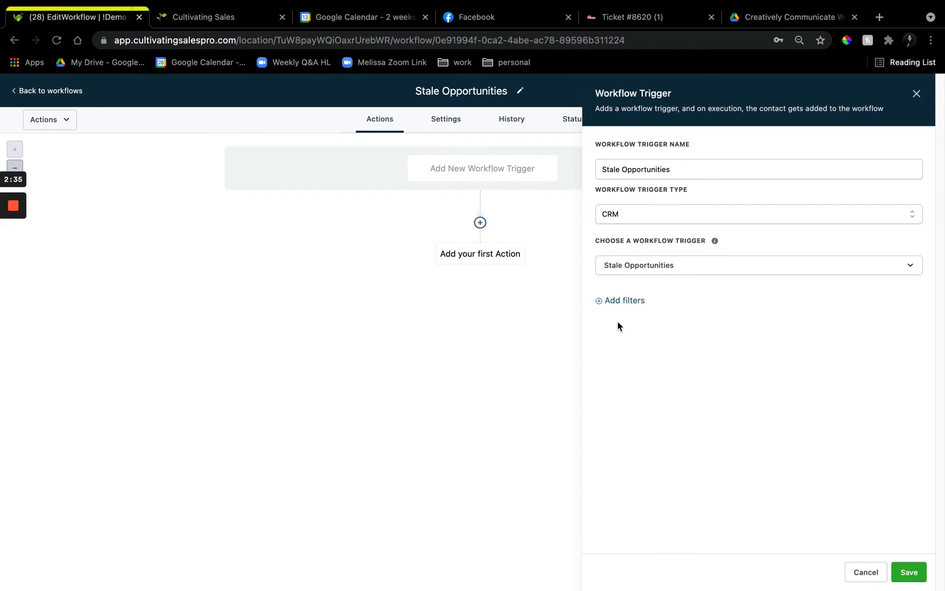
# Add a trigger filter for In pipeline with the value Sales Pipeline
pyautogui.click(617, 301)
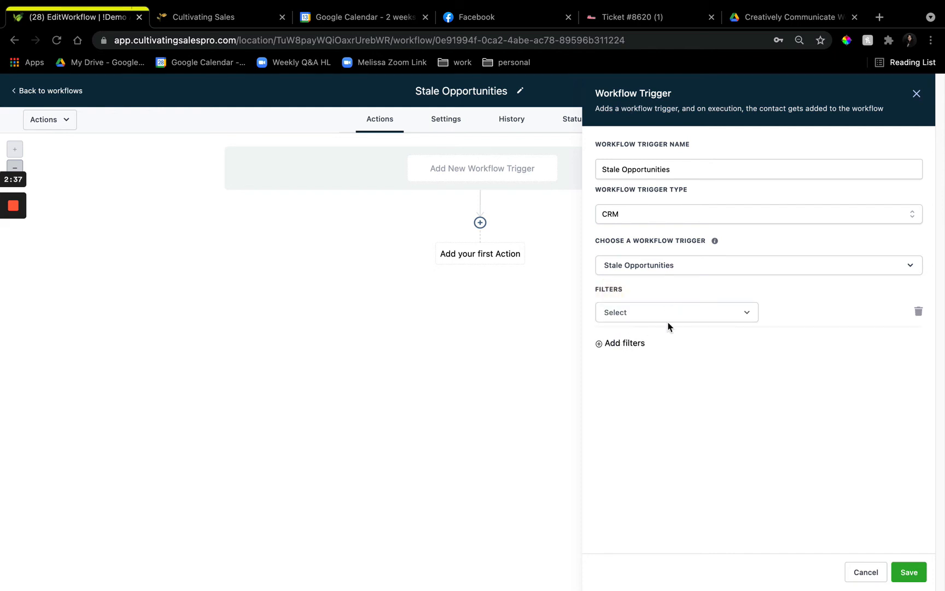
pyautogui.click(670, 319)
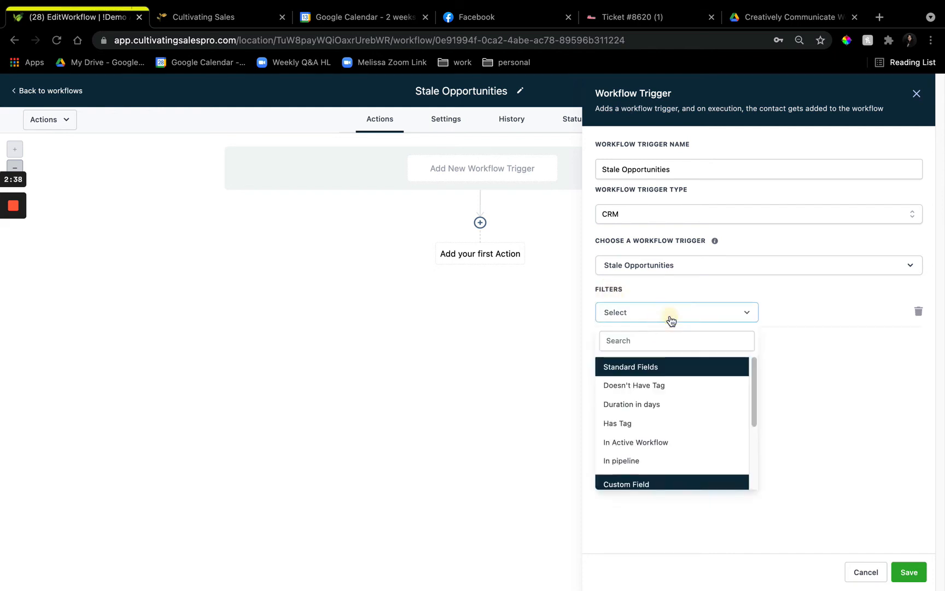
pyautogui.click(677, 464)
pyautogui.click(848, 318)
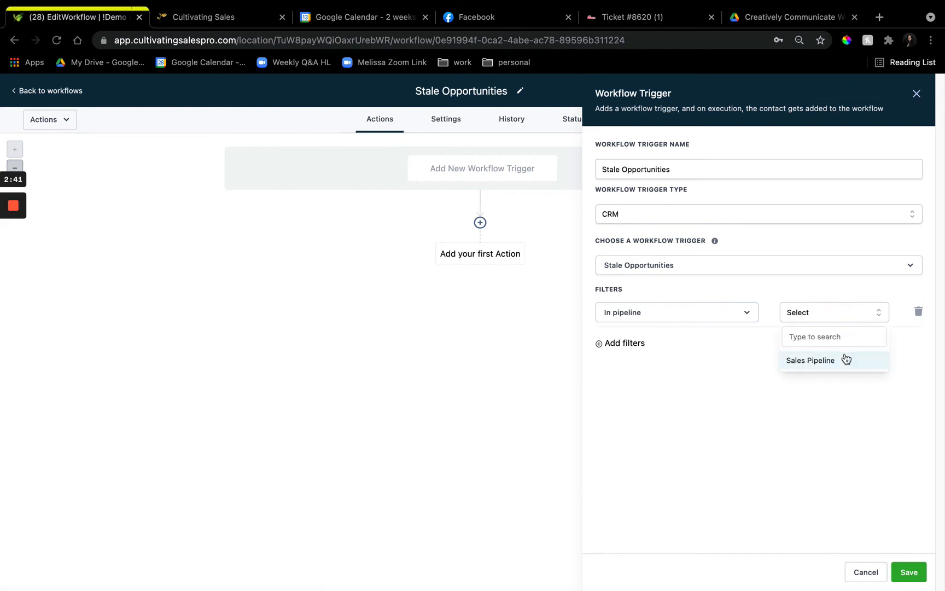
pyautogui.click(846, 358)
# Add a second trigger filter for Pipeline stage with the value Won
pyautogui.click(615, 344)
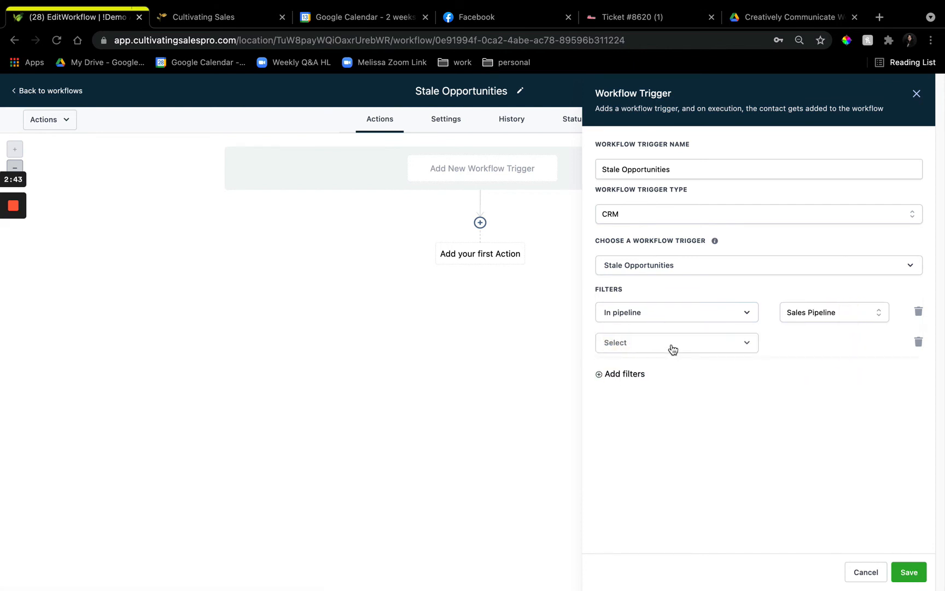
pyautogui.click(673, 350)
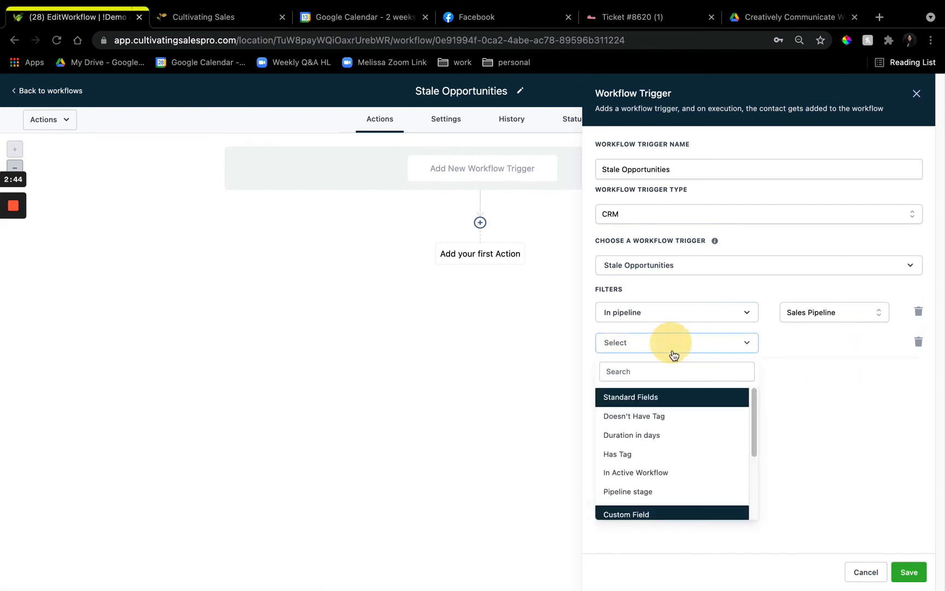
pyautogui.click(680, 491)
pyautogui.click(815, 341)
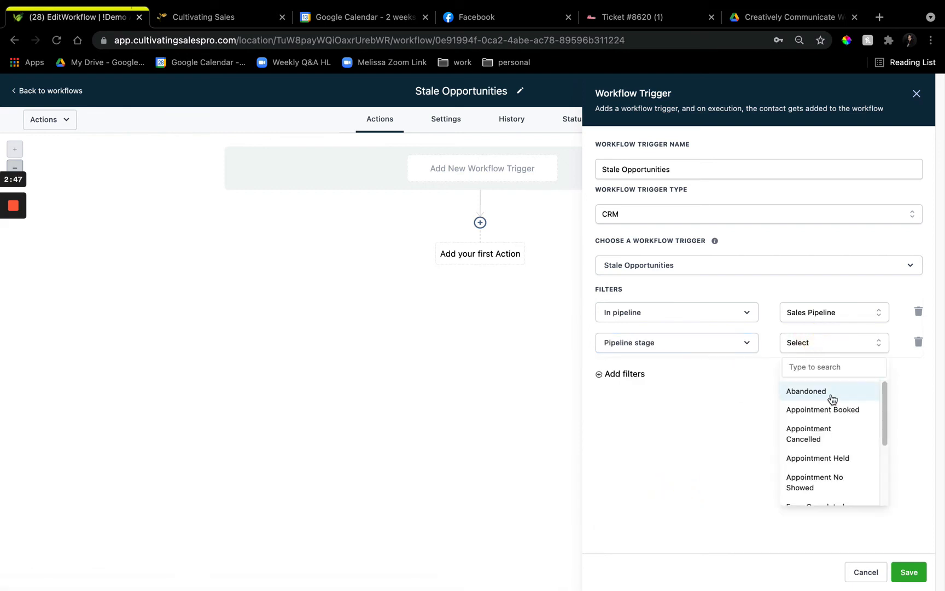
pyautogui.scroll(-1, 832, 400)
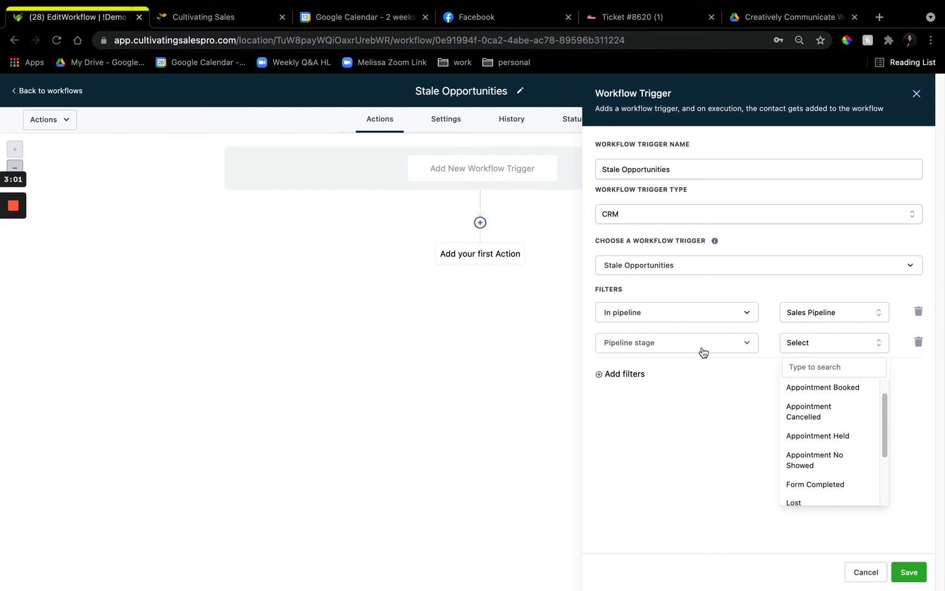
pyautogui.scroll(-2, 839, 432)
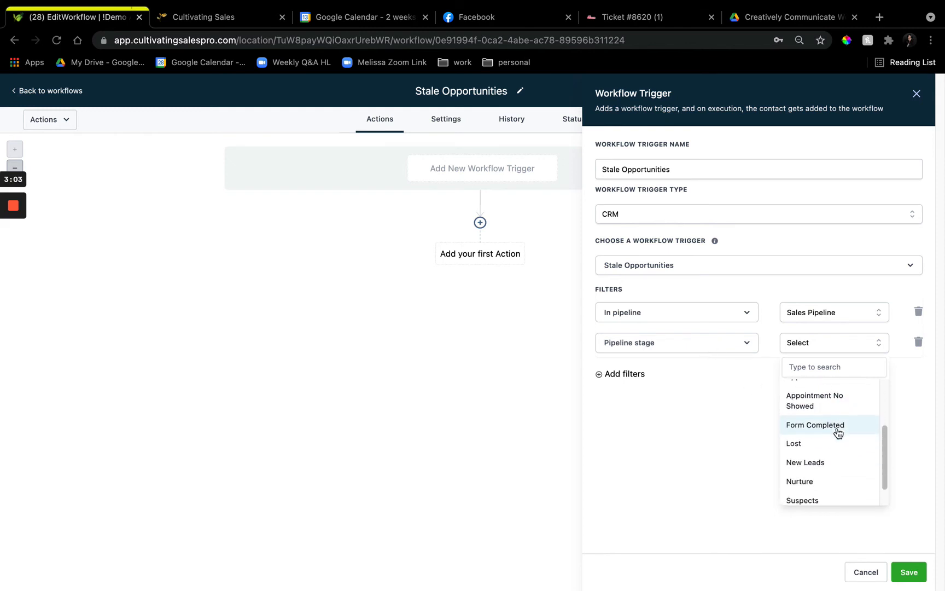
pyautogui.scroll(-1, 837, 460)
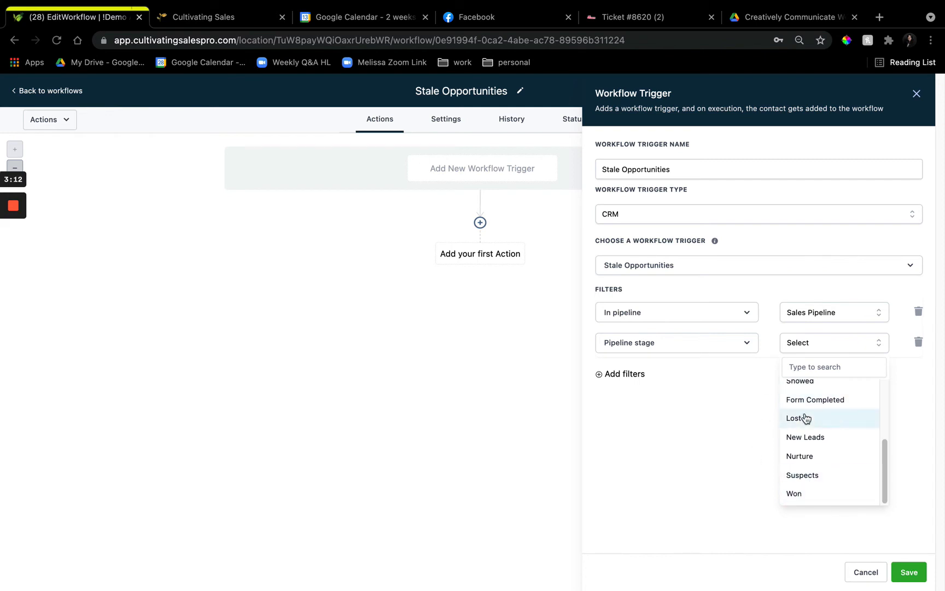
pyautogui.click(814, 501)
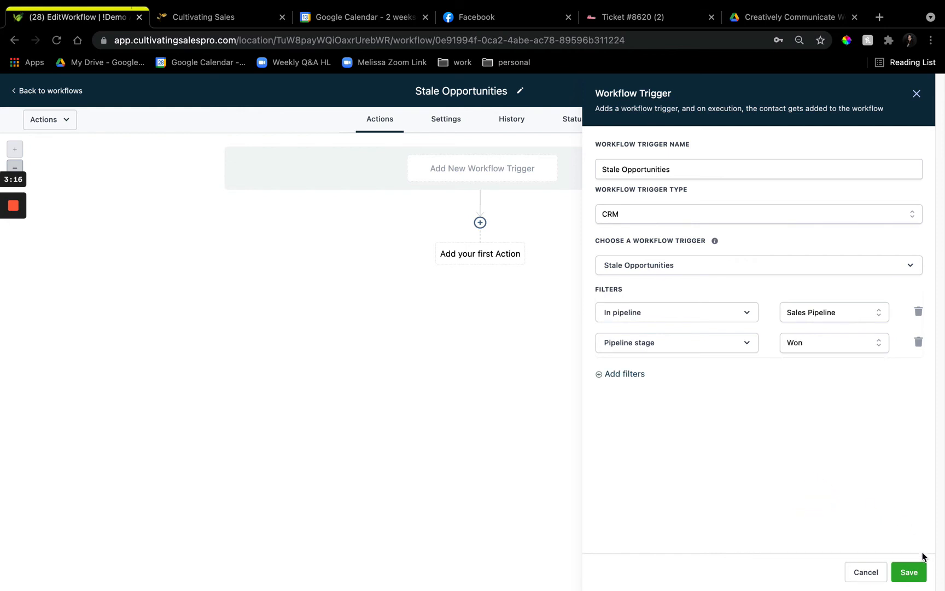
# Add a Duration in days filter with the value 5 and save the workflow trigger
pyautogui.click(624, 374)
pyautogui.click(673, 378)
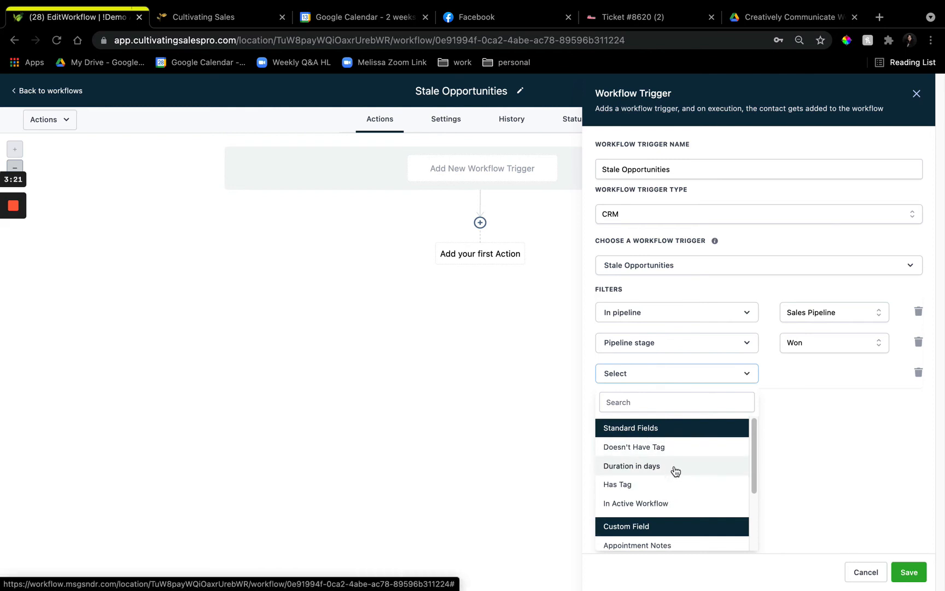
pyautogui.click(676, 471)
pyautogui.click(834, 371)
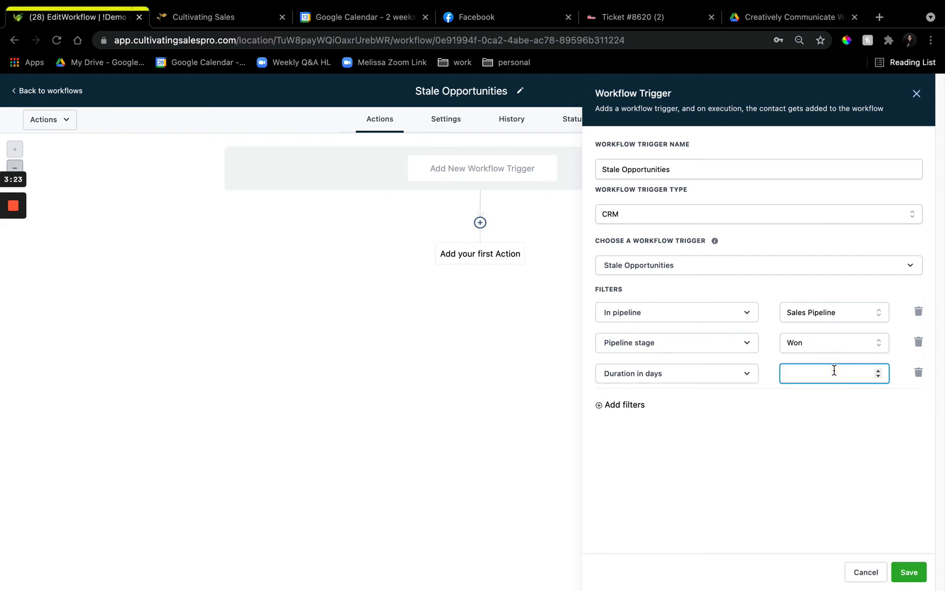
pyautogui.write('5')
pyautogui.click(909, 571)
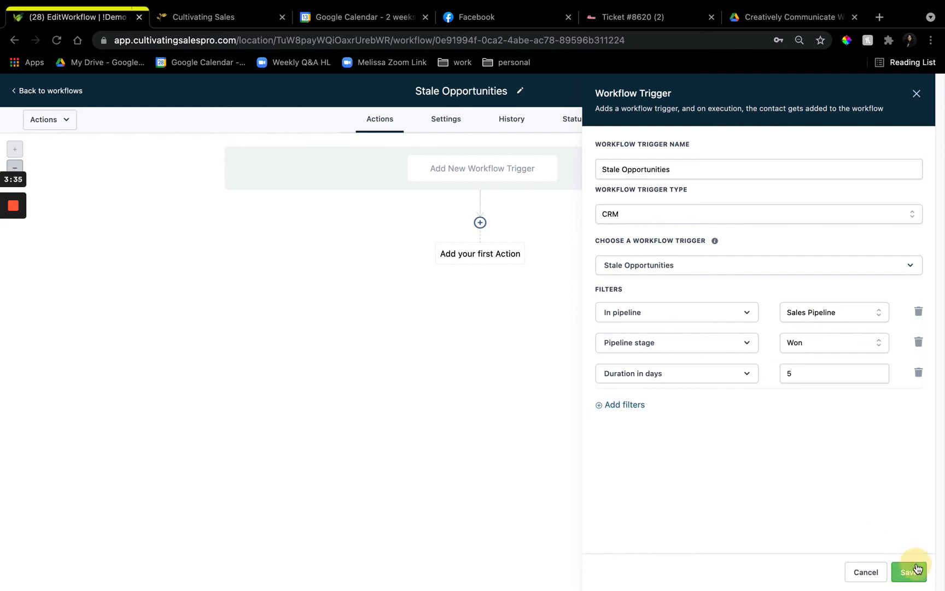
pyautogui.click(487, 254)
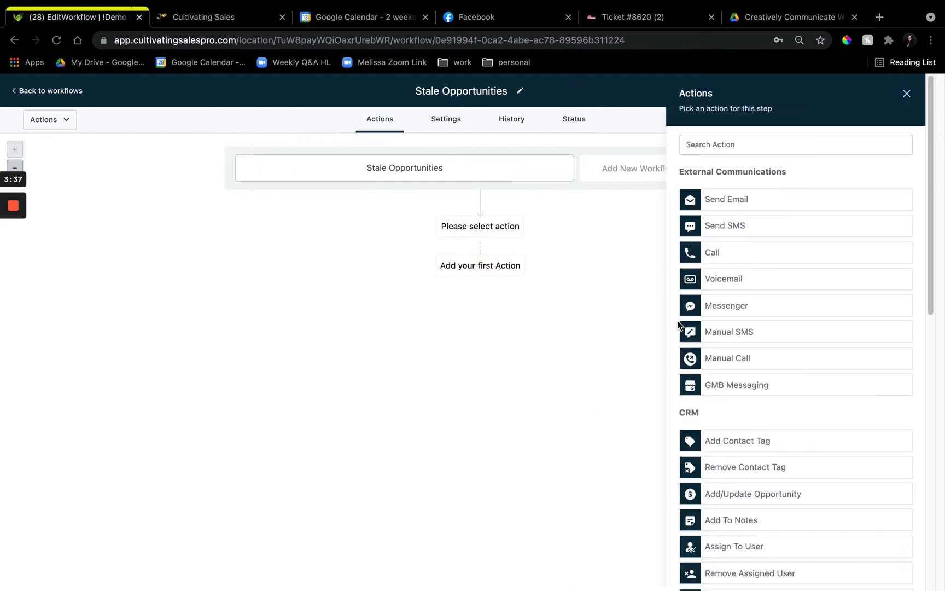
pyautogui.scroll(-5, 796, 399)
pyautogui.click(767, 323)
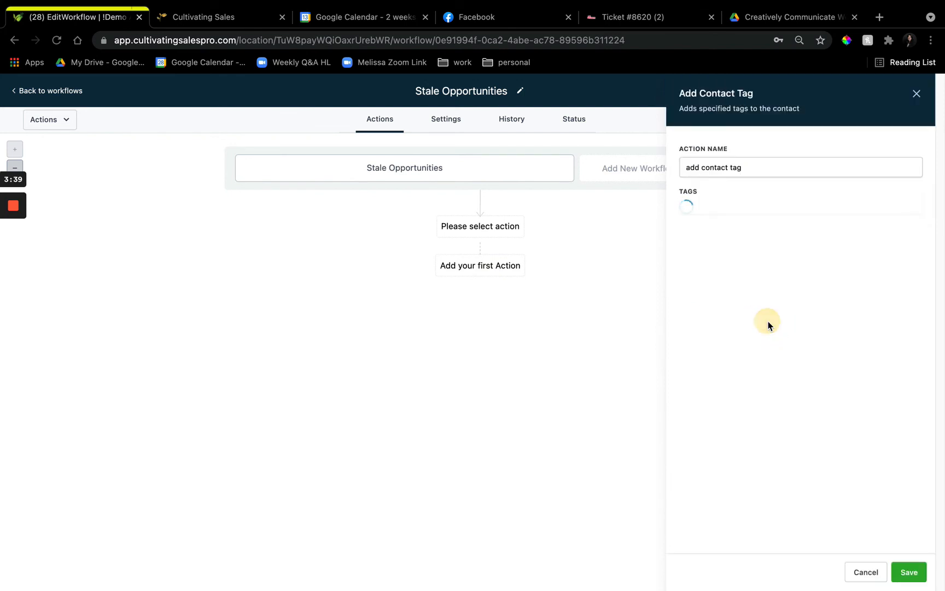
pyautogui.click(866, 572)
# Add a Send SMS action as the workflow's first action
pyautogui.click(486, 255)
pyautogui.scroll(-10, 861, 443)
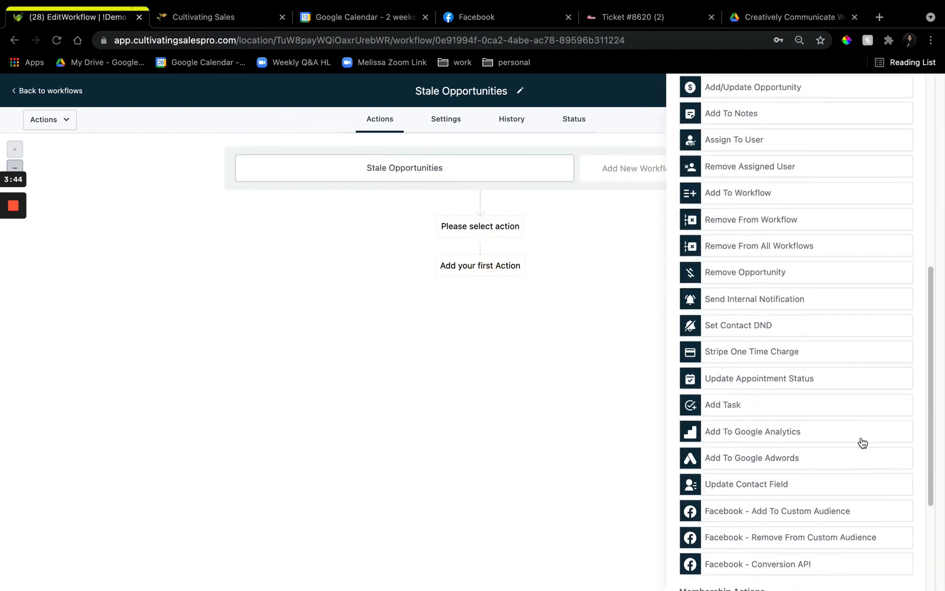
pyautogui.scroll(1, 793, 356)
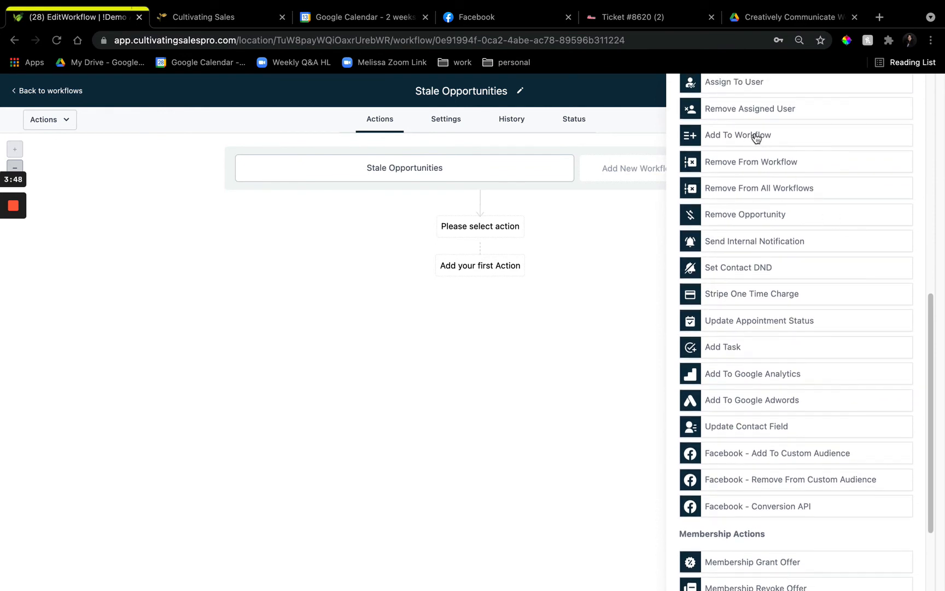
pyautogui.scroll(1, 878, 424)
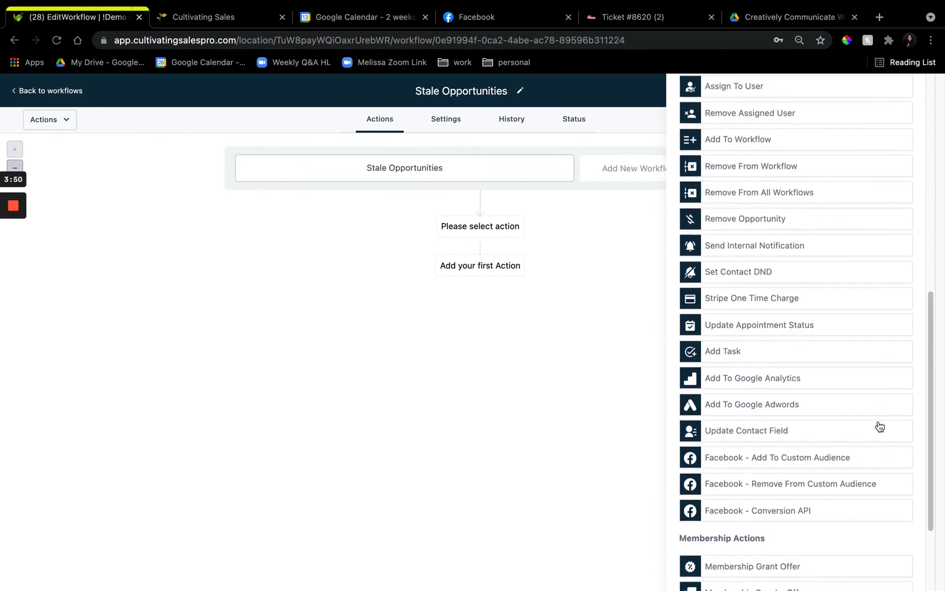
pyautogui.scroll(4, 733, 381)
pyautogui.scroll(5, 737, 381)
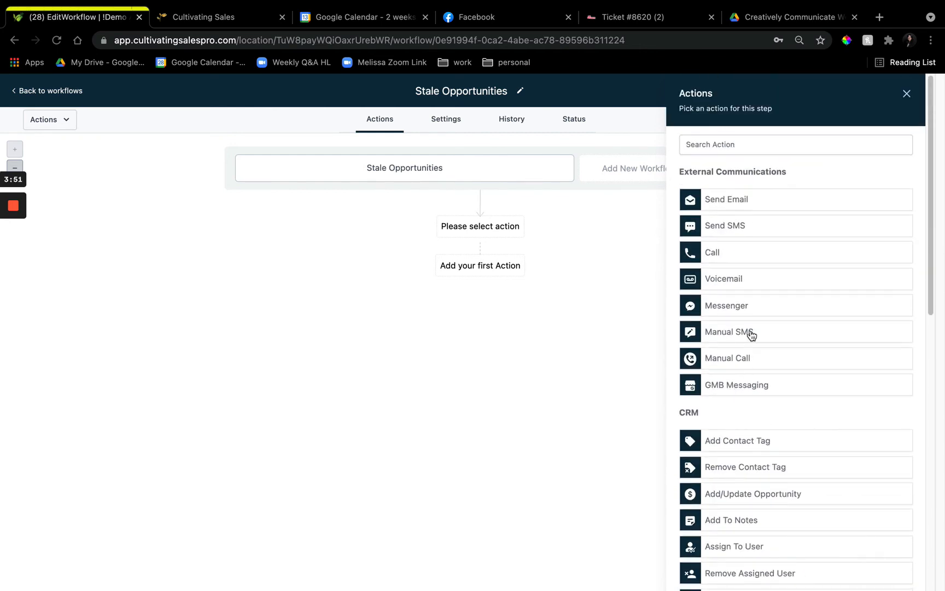
pyautogui.click(757, 230)
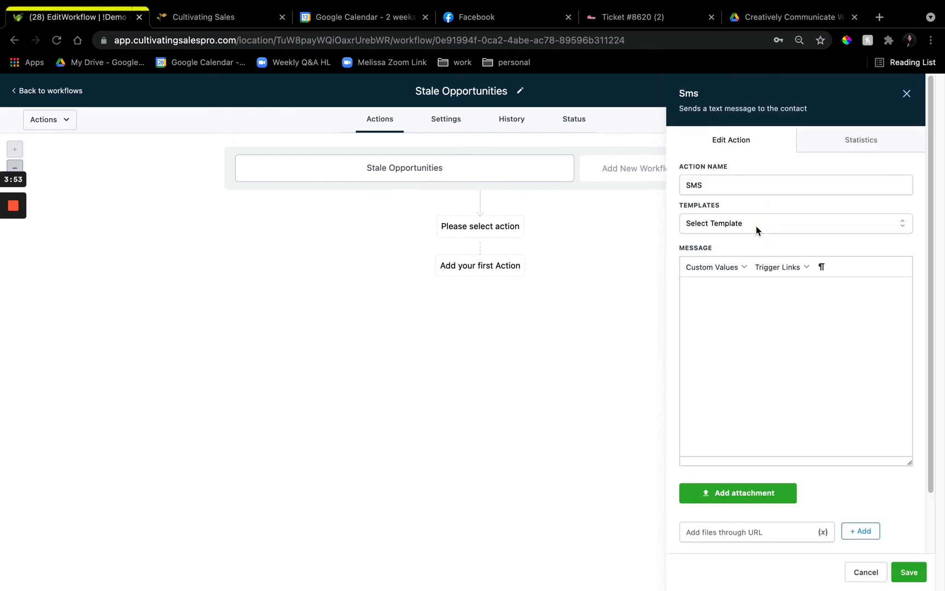
# Begin the SMS message with the contact's full name custom value, followed by ", looks like you haven't had a chance to fill out this form"
pyautogui.click(712, 267)
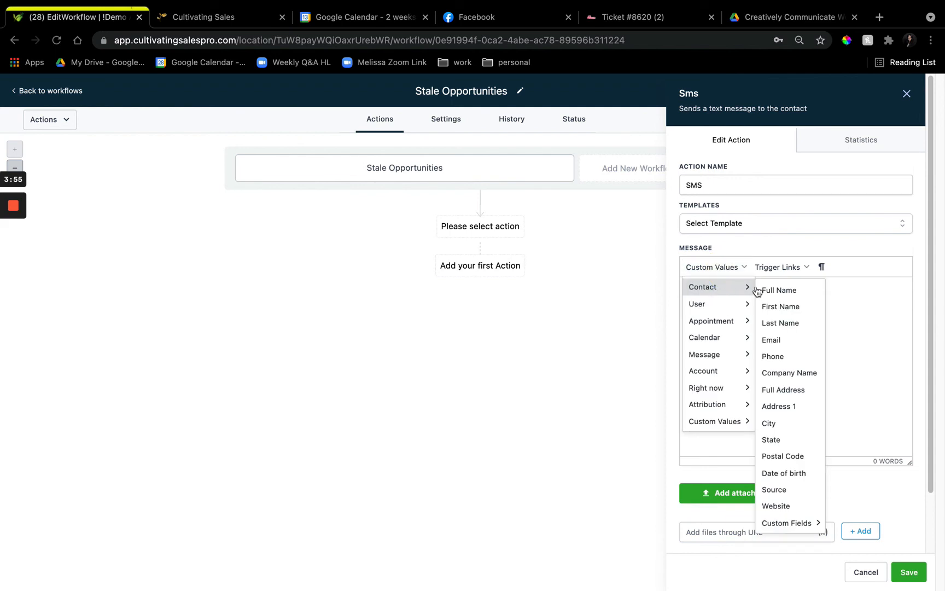
pyautogui.click(776, 290)
pyautogui.write(', ')
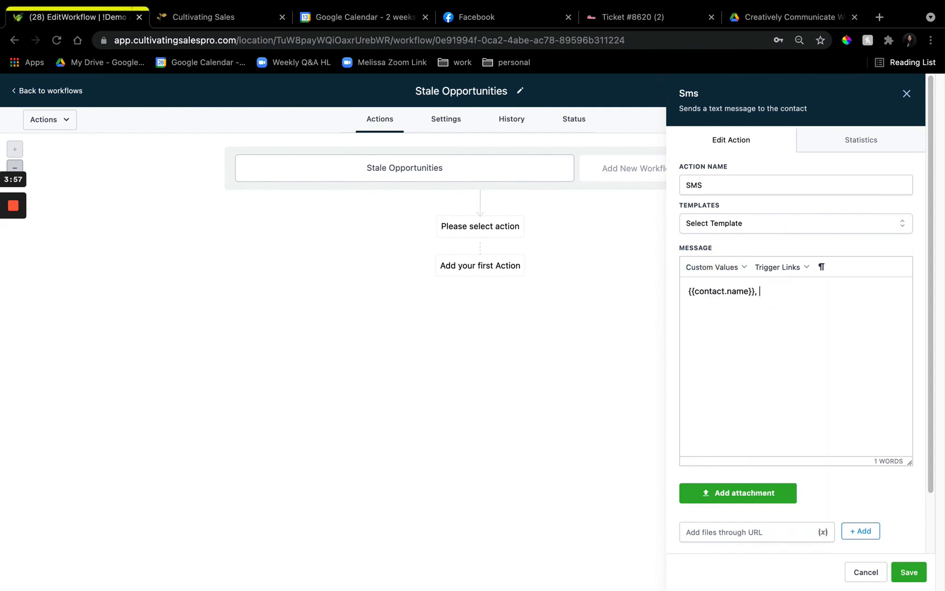
pyautogui.write("looks like you haven't had a")
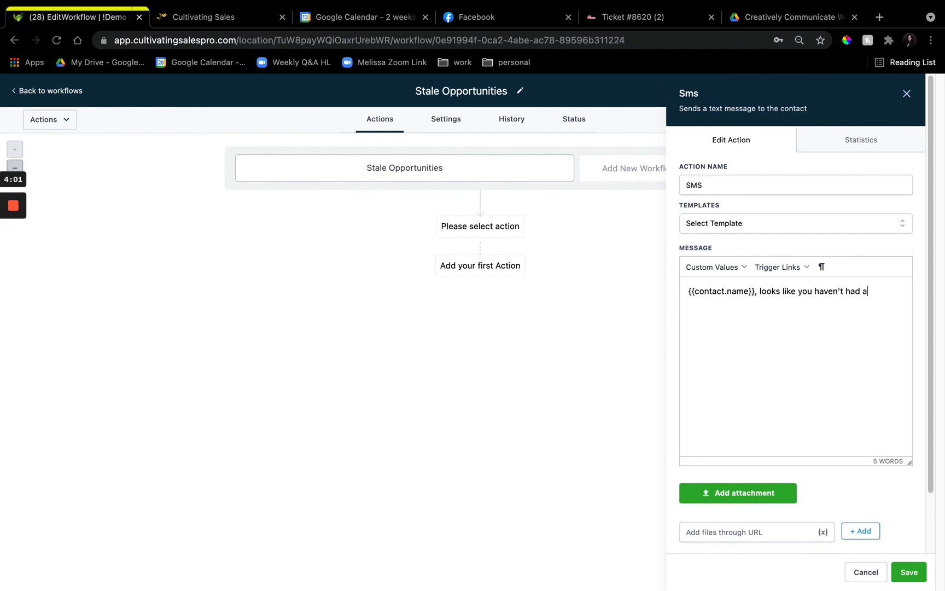
pyautogui.write(' chance to fo')
pyautogui.write('ll out this form, please do')
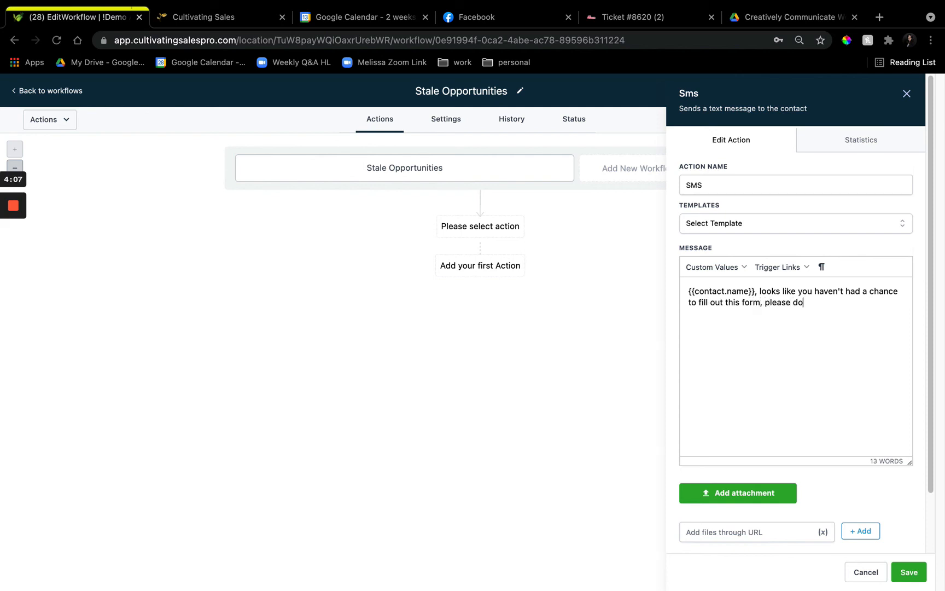
pyautogui.write(' this as soon as possible ')
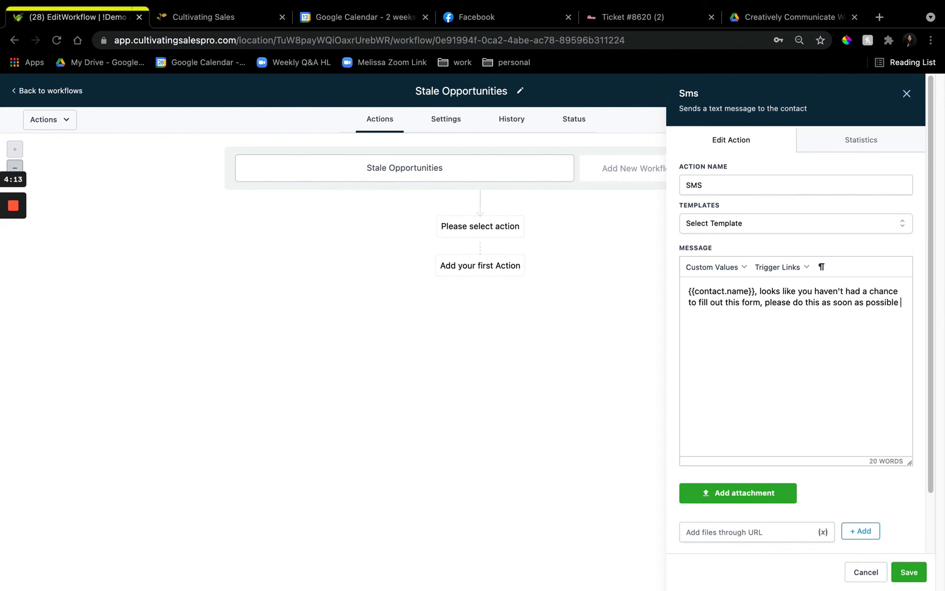
pyautogui.write('so we can get you onboarded!')
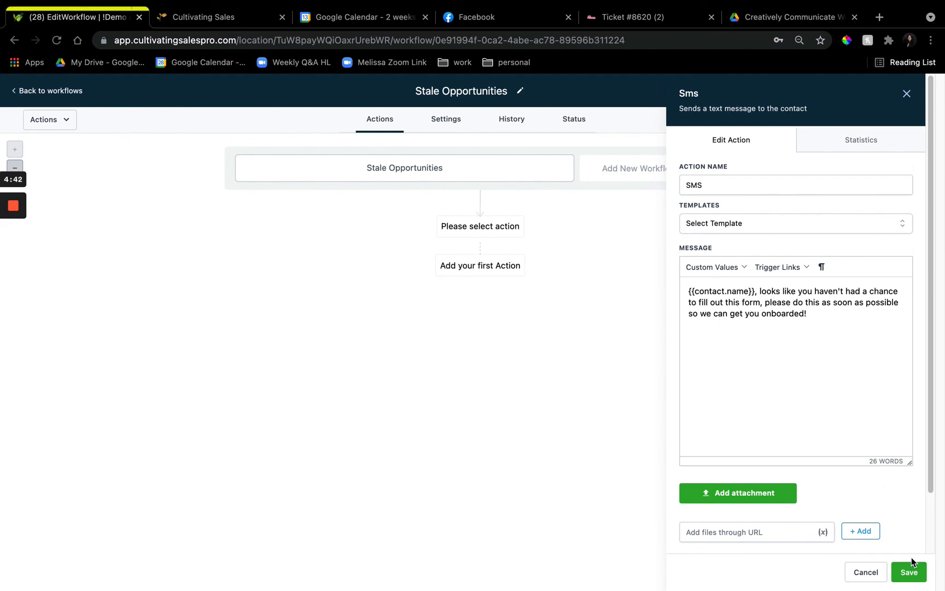
# Complete the message with ", please do this as soon as possible so we can get you onboarded!" and save the SMS action
pyautogui.click(903, 569)
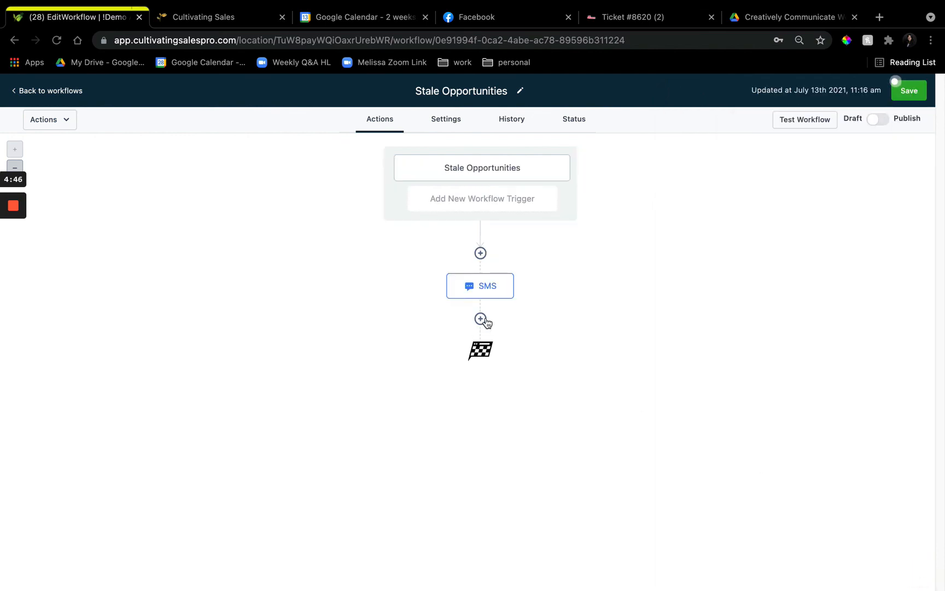
pyautogui.click(480, 319)
pyautogui.scroll(-10, 788, 427)
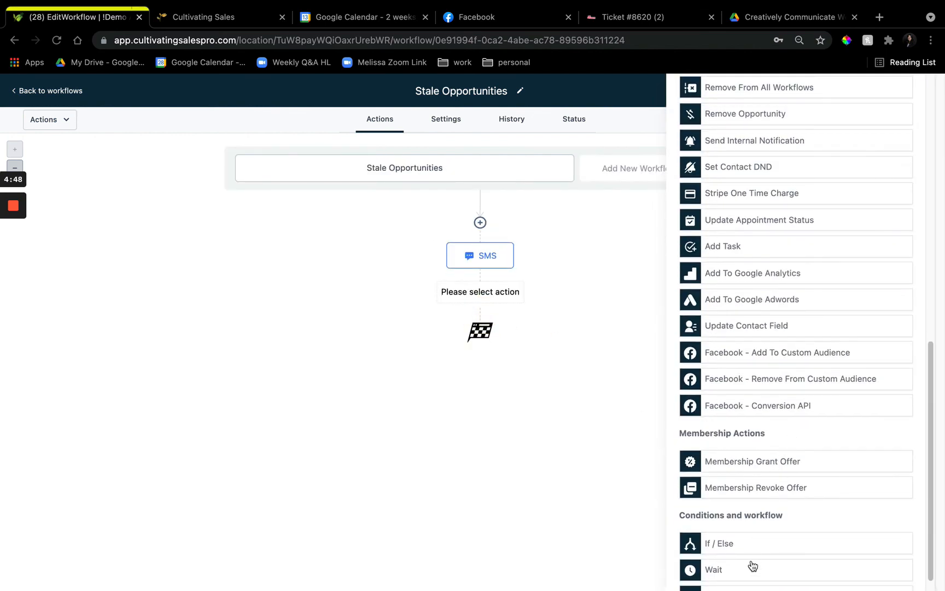
pyautogui.click(749, 561)
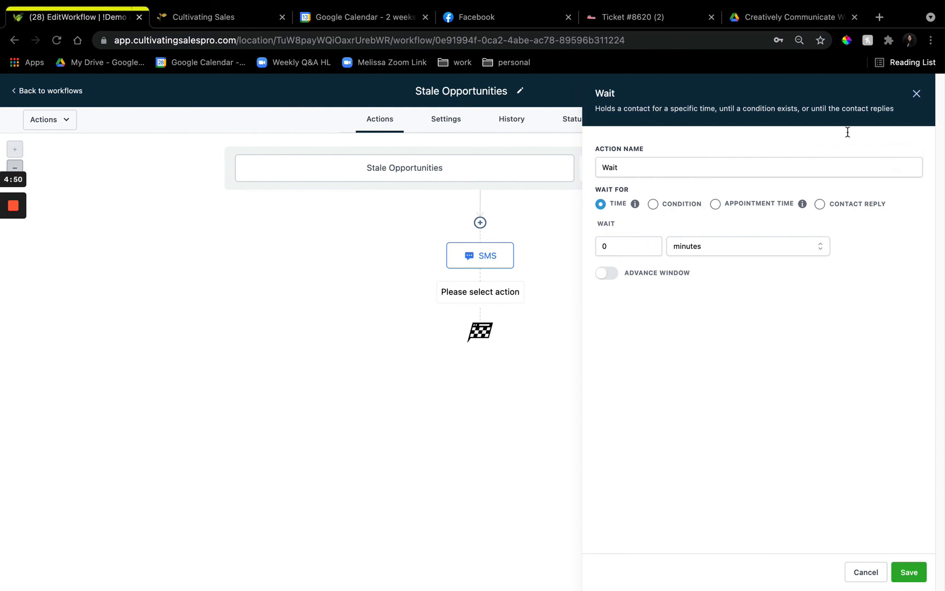
pyautogui.click(917, 93)
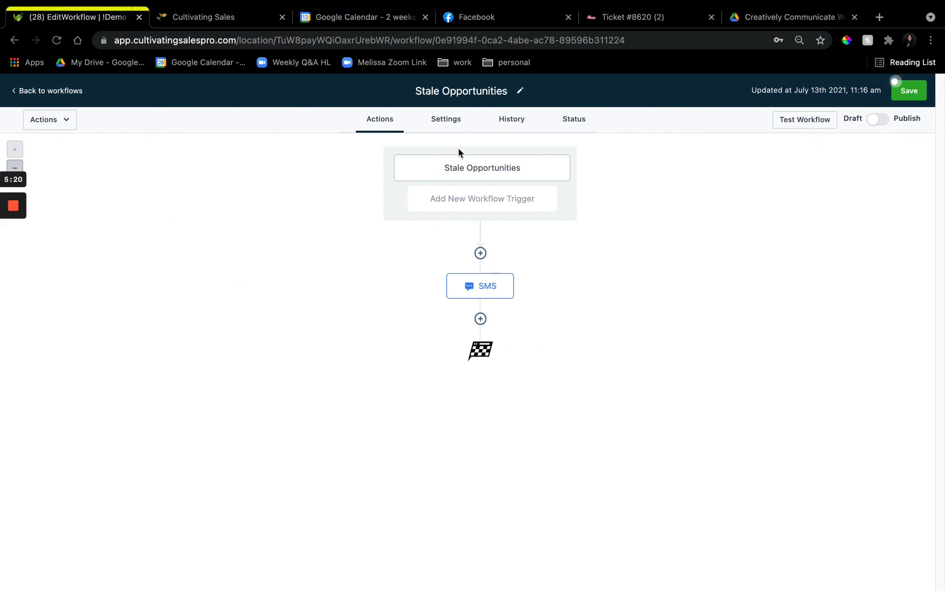
# Review the Stale Opportunities trigger's filters and browse the actions available for insertion before the SMS, without adding any
pyautogui.click(480, 171)
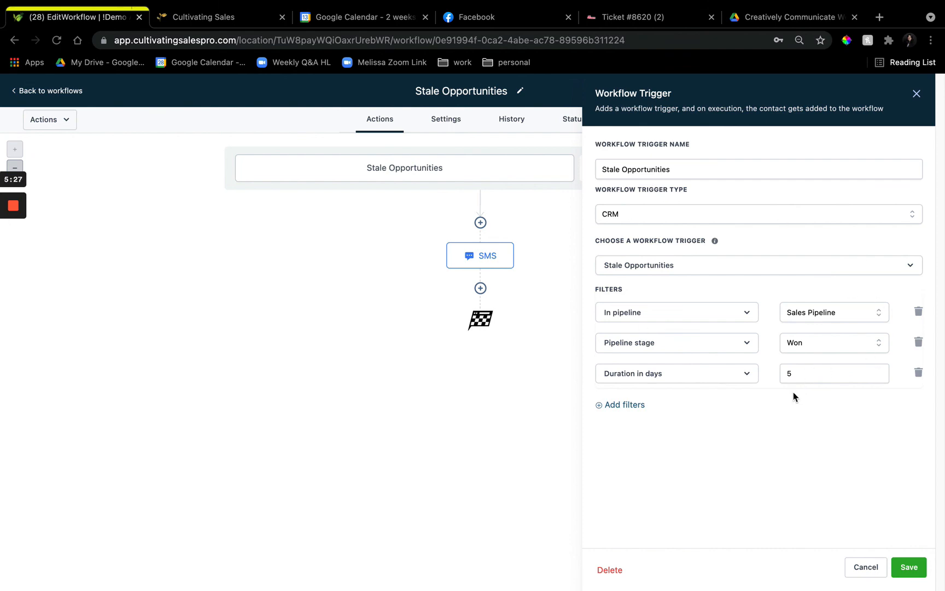
pyautogui.click(480, 223)
pyautogui.scroll(-10, 737, 290)
pyautogui.scroll(10, 743, 362)
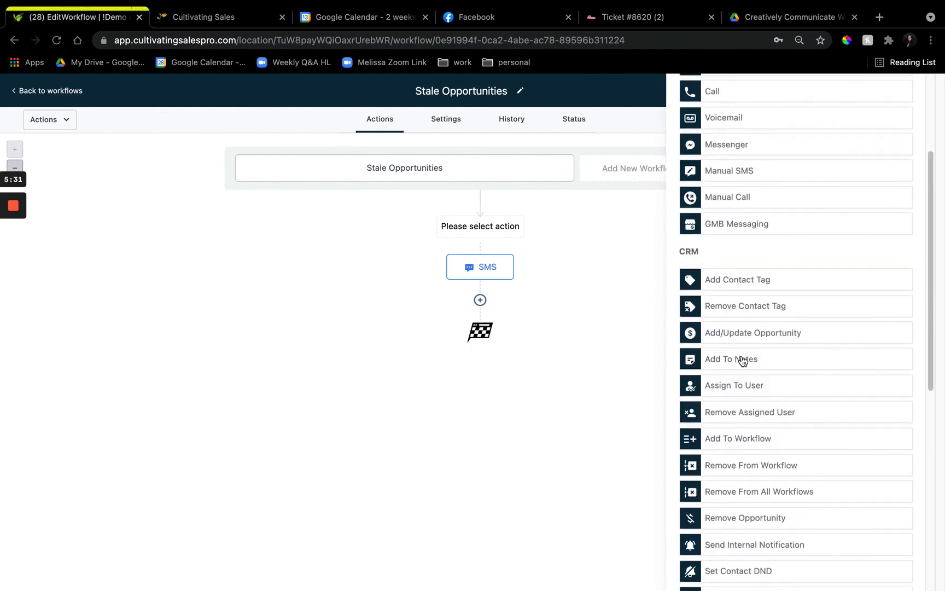
pyautogui.scroll(1, 745, 368)
pyautogui.scroll(-5, 745, 369)
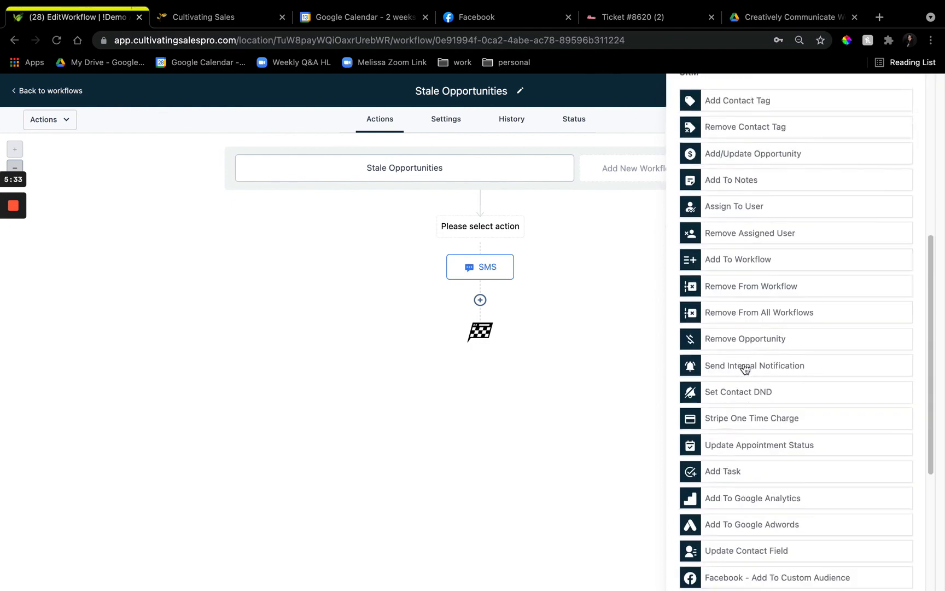
pyautogui.scroll(5, 745, 368)
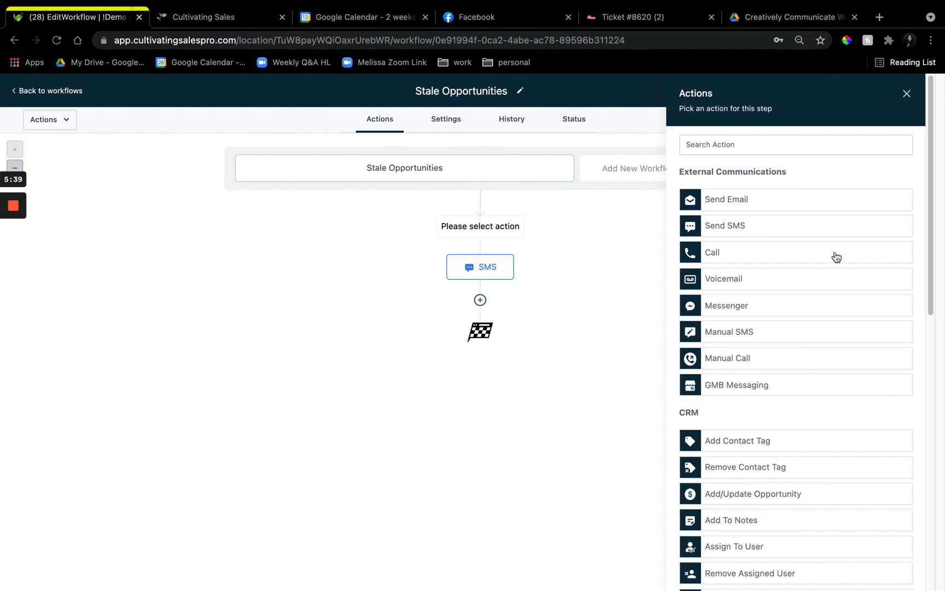
pyautogui.click(907, 94)
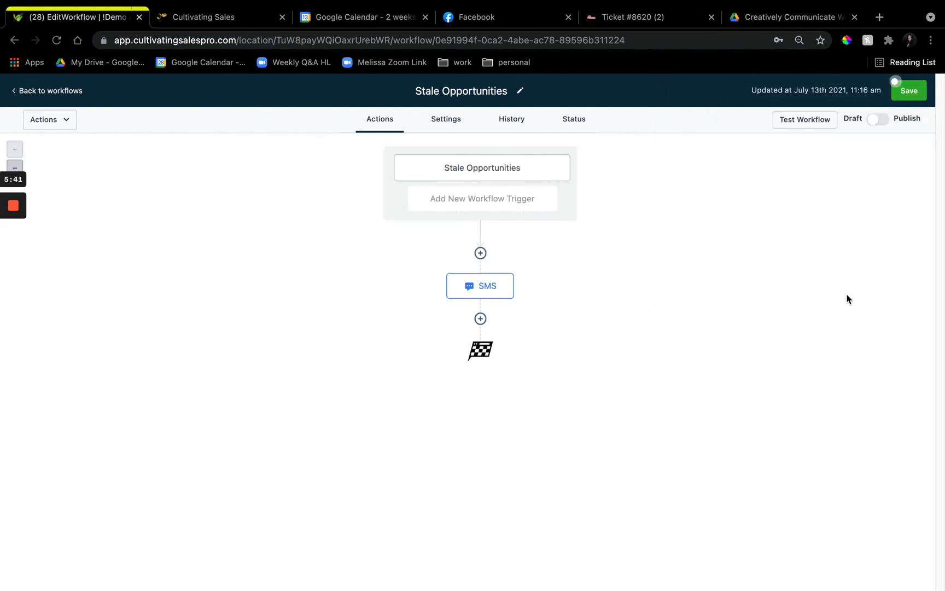